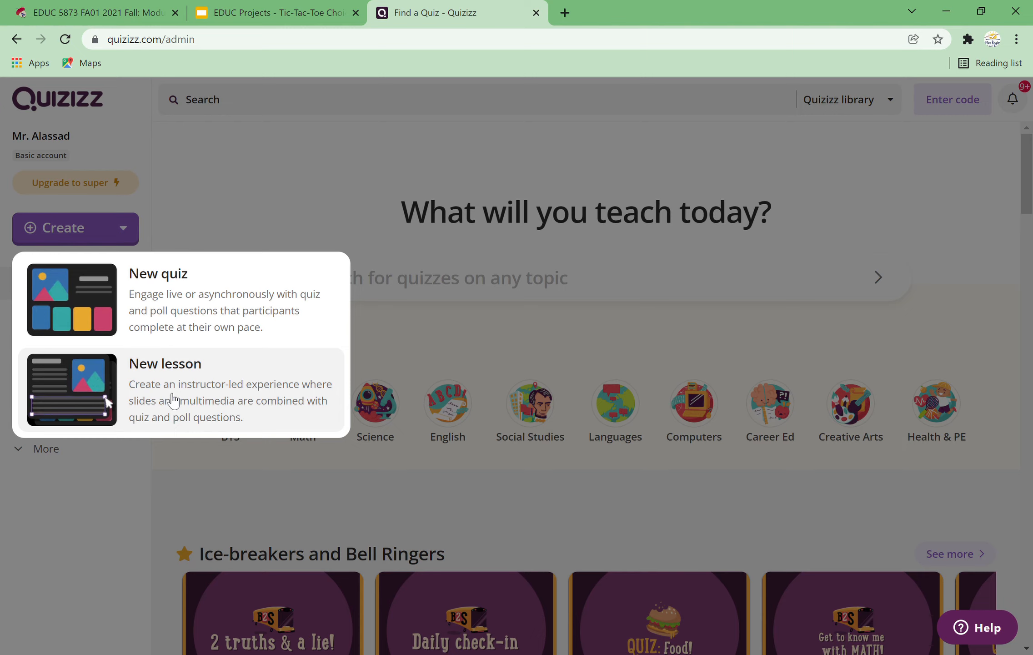
Step: Create a new quiz named Integers with Mathematics as its subject
left_click(202, 302)
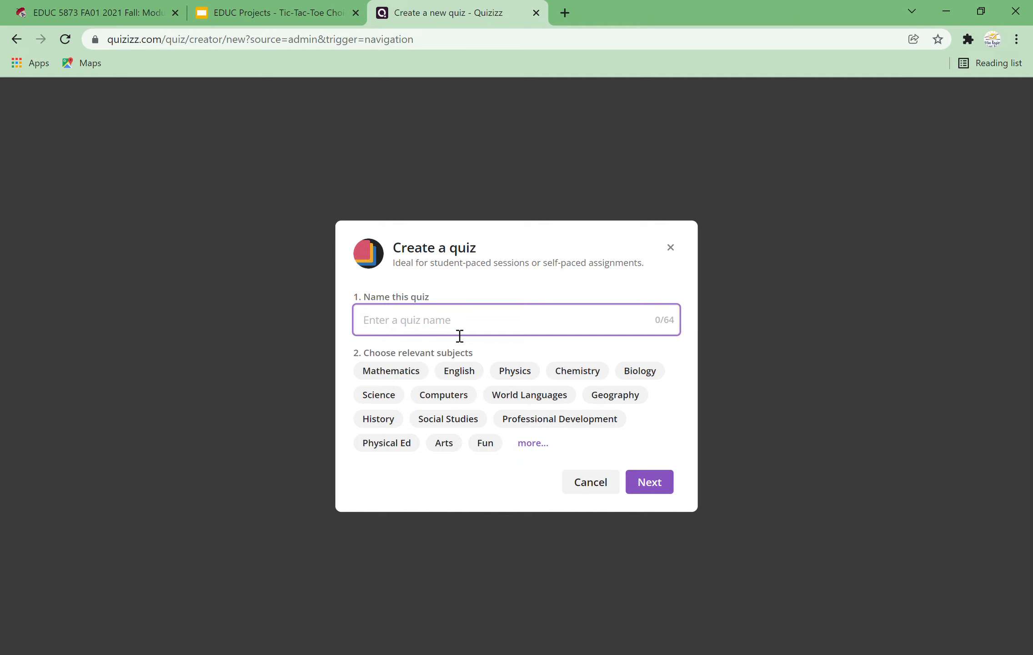
type("KINtegers")
key("Left")
key("Left")
key("Left")
key("Left")
key("Left")
key("Left")
key("BackSpace")
key("BackSpace")
key("BackSpace")
type("In")
left_click(410, 371)
left_click(655, 484)
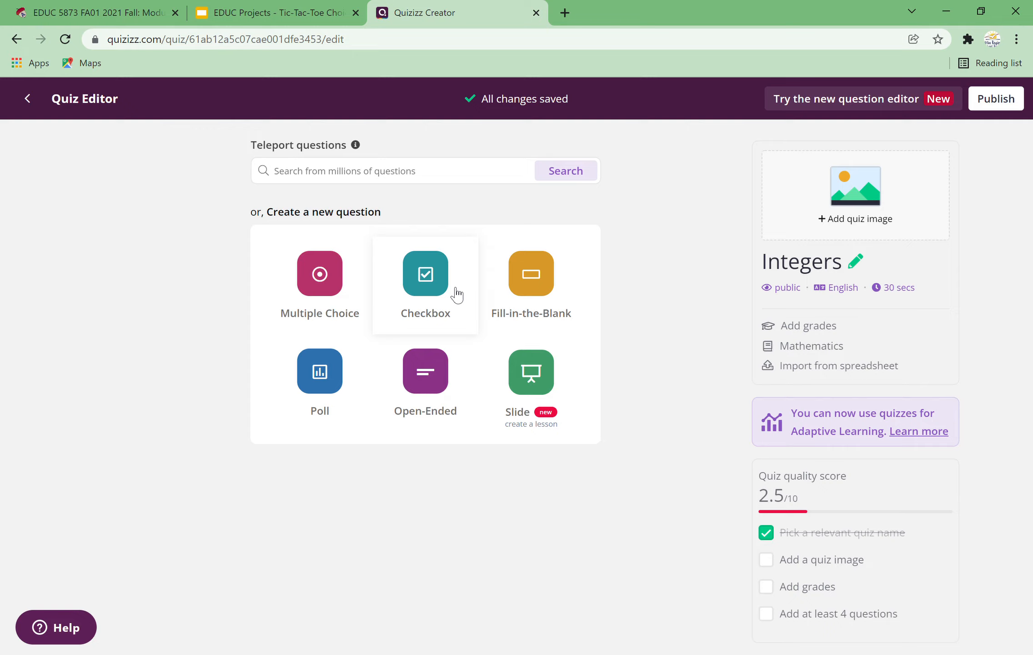
Step: Search the teleport question bank for Integers and browse the matching quizzes
left_click(478, 177)
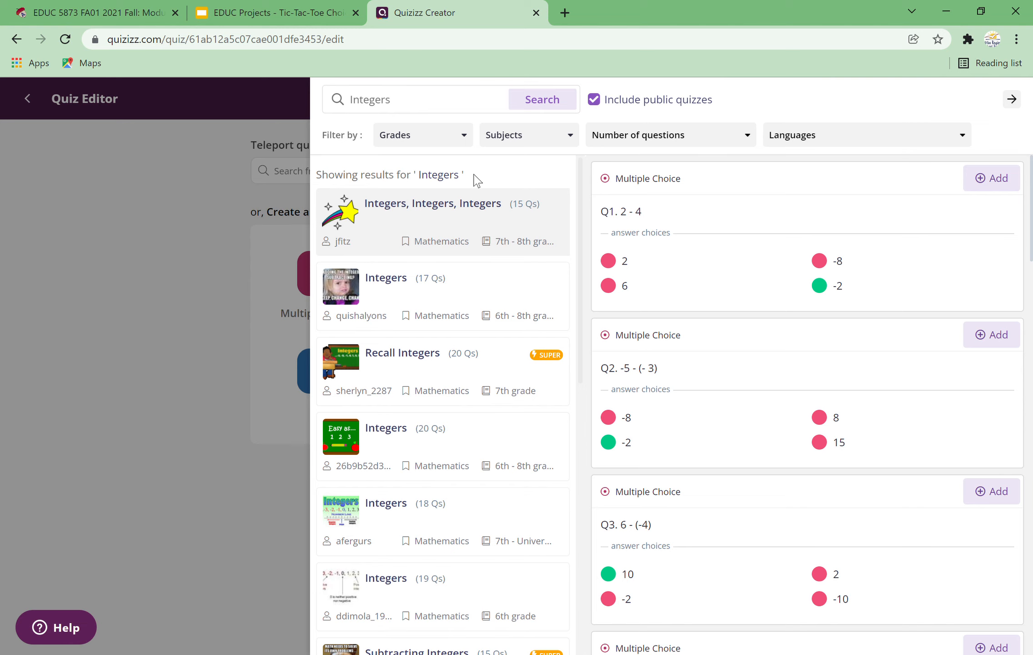
left_click(199, 240)
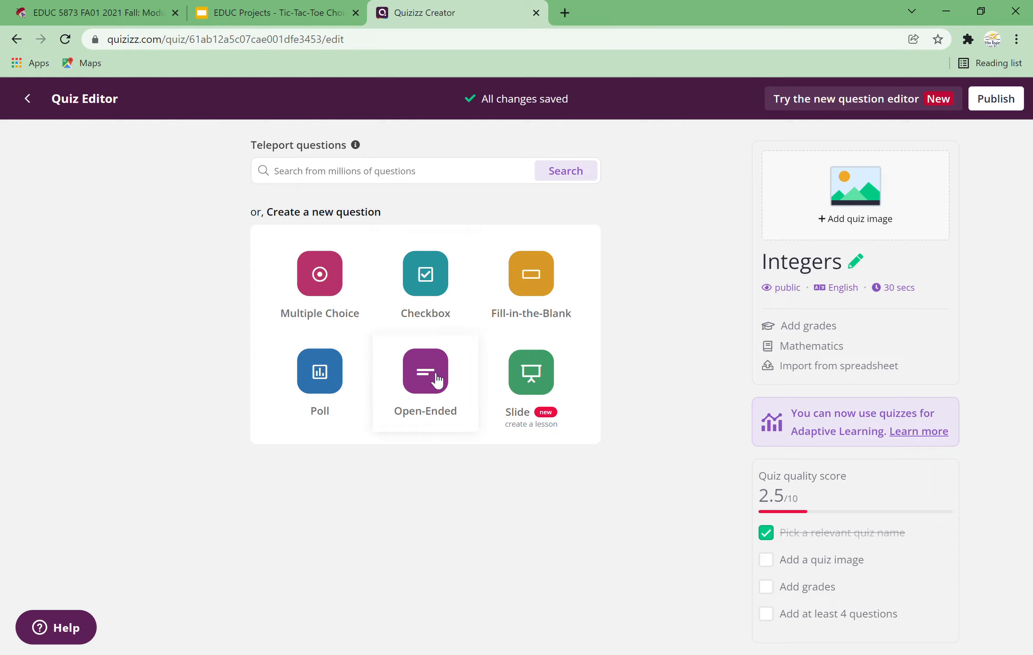
left_click(455, 172)
key("Return")
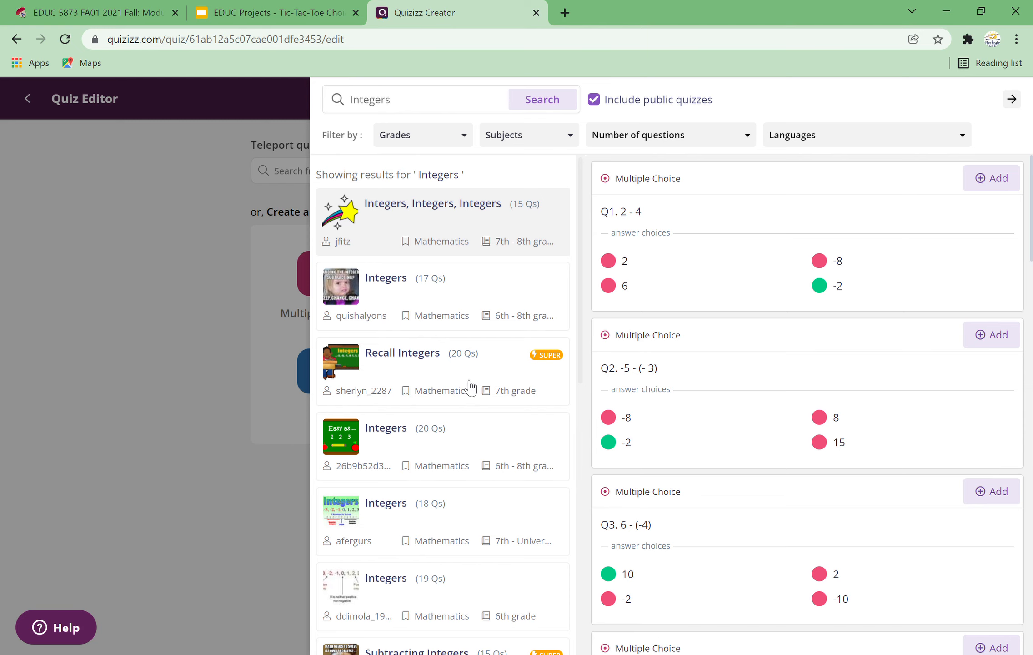
scroll(457, 381, "down", 6)
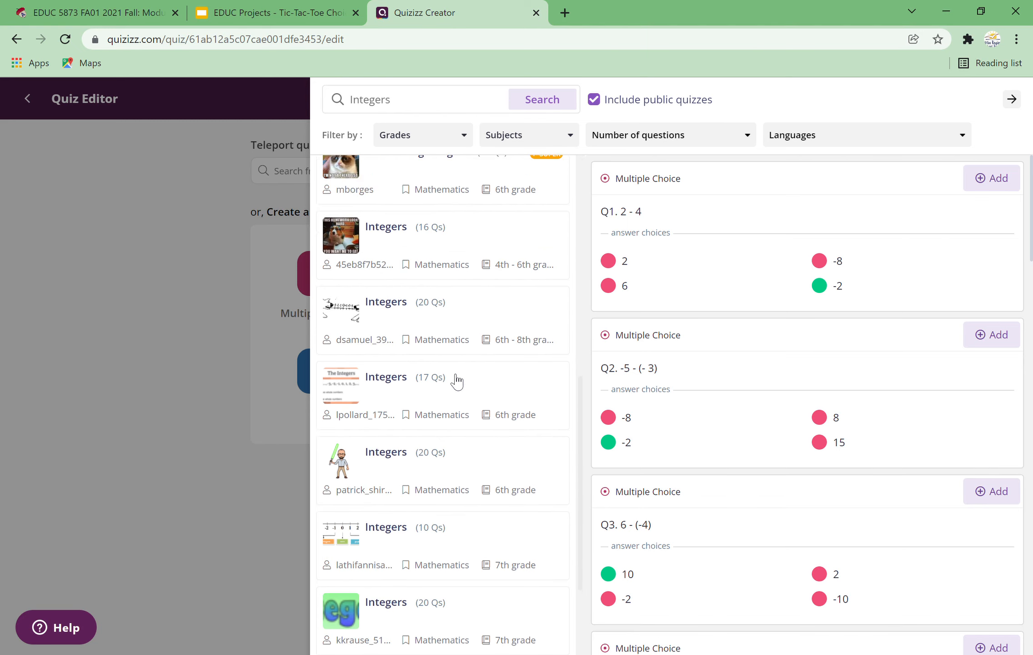
scroll(457, 381, "up", 6)
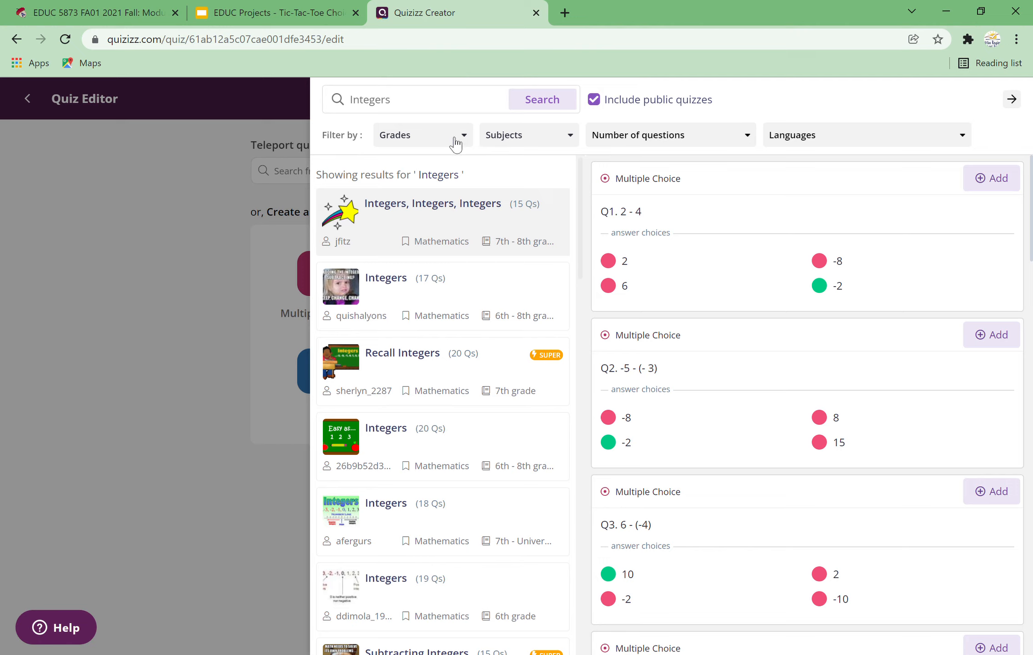
Step: Filter the results to Middle School and preview the 'Integers, Integers, Integers' quiz
left_click(454, 143)
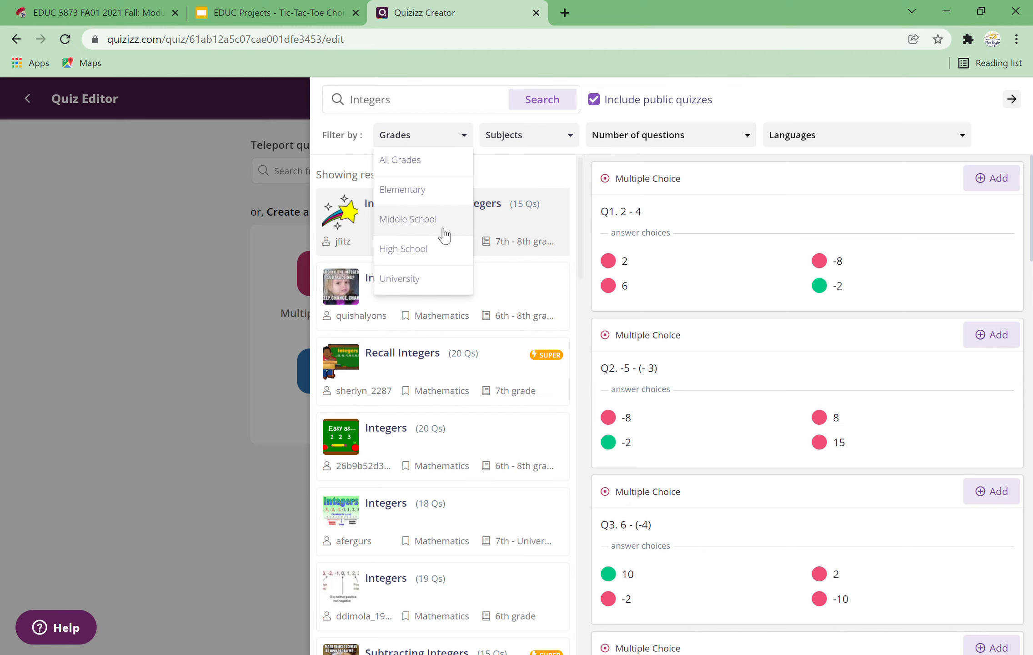
left_click(444, 235)
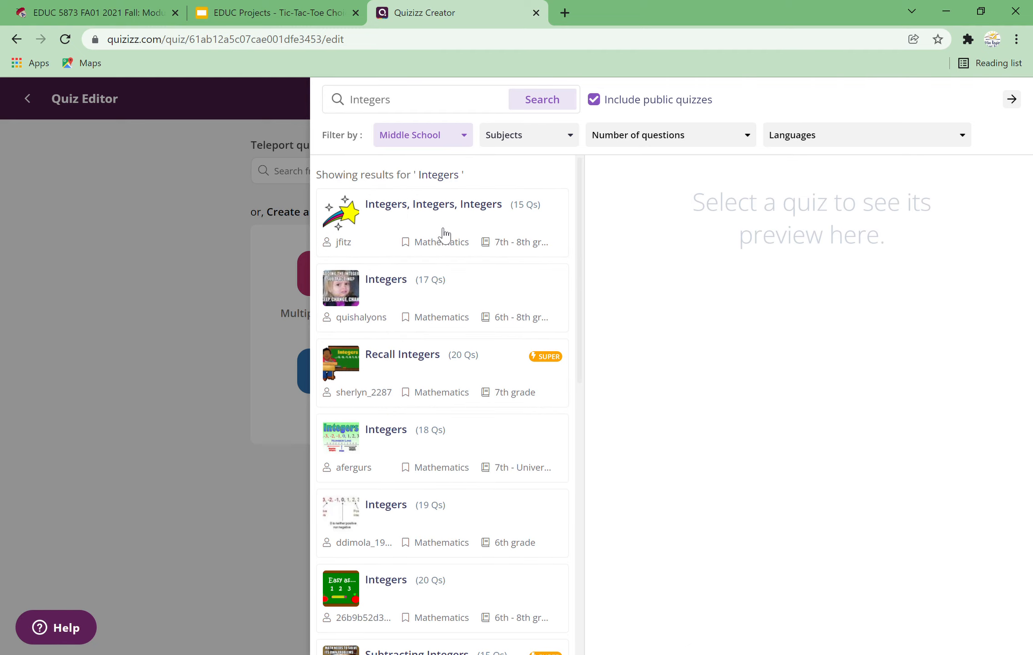
scroll(467, 366, "down", 3)
scroll(467, 368, "down", 8)
scroll(467, 368, "up", 7)
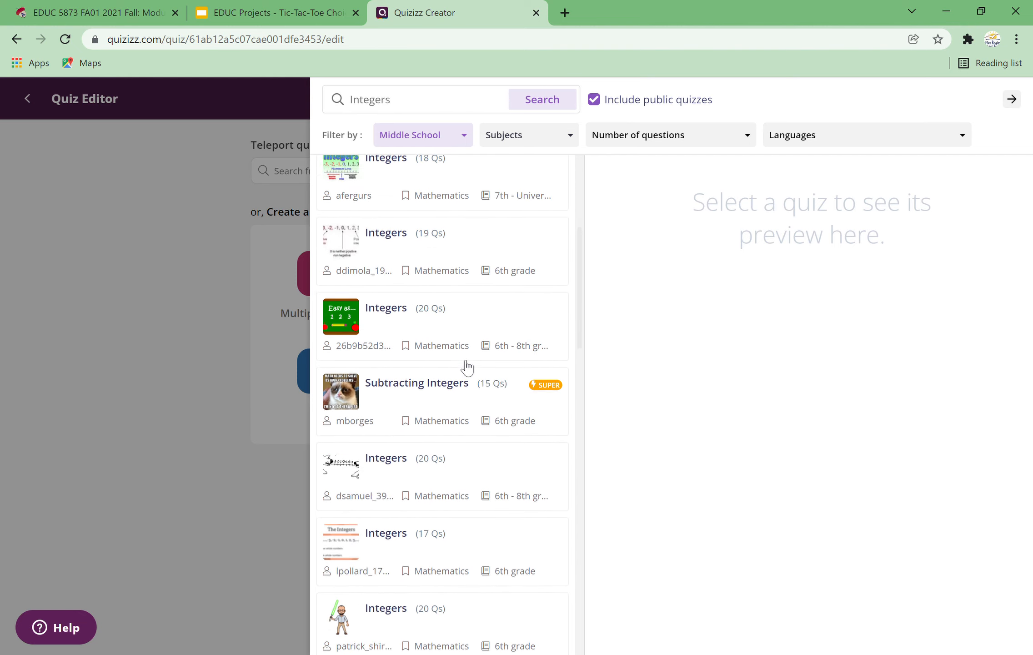
scroll(467, 366, "up", 4)
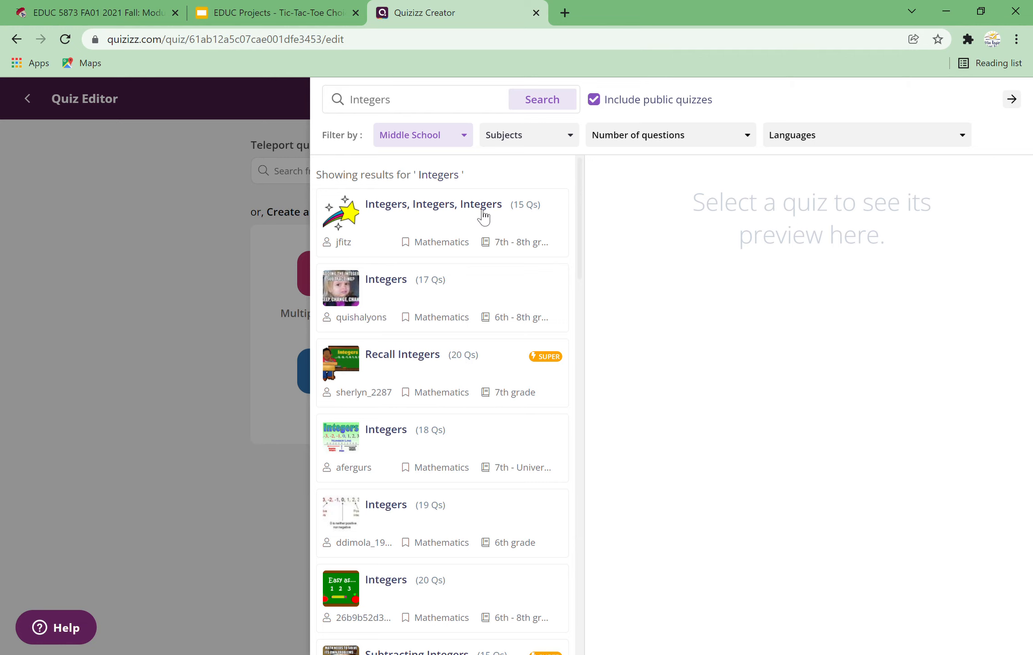
left_click(478, 215)
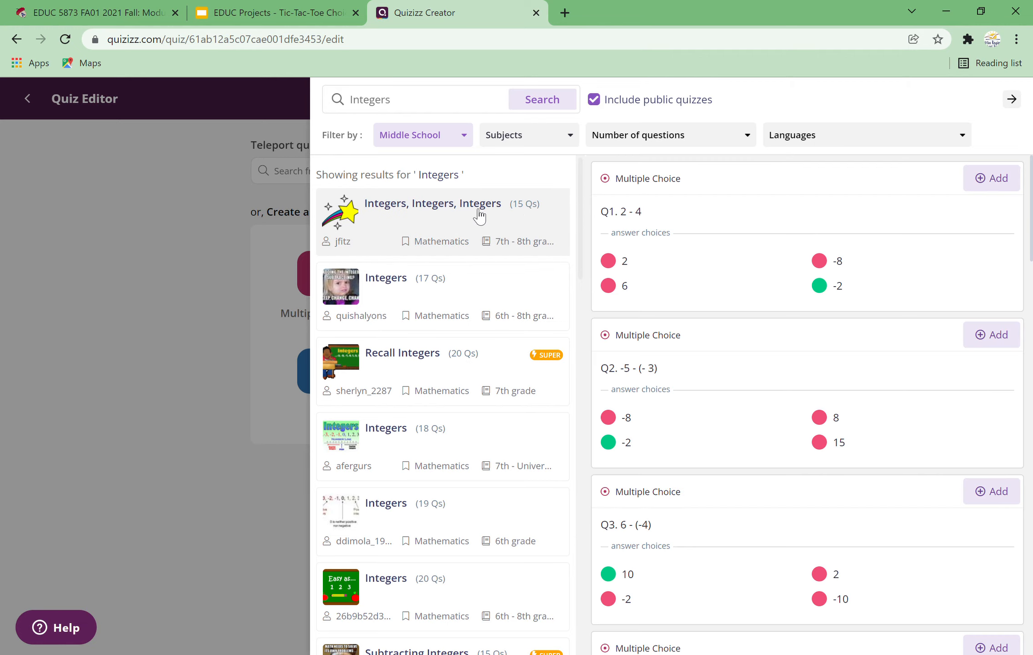
Step: Add the first three questions of 'Integers, Integers, Integers' to the quiz
left_click(999, 181)
left_click(1005, 341)
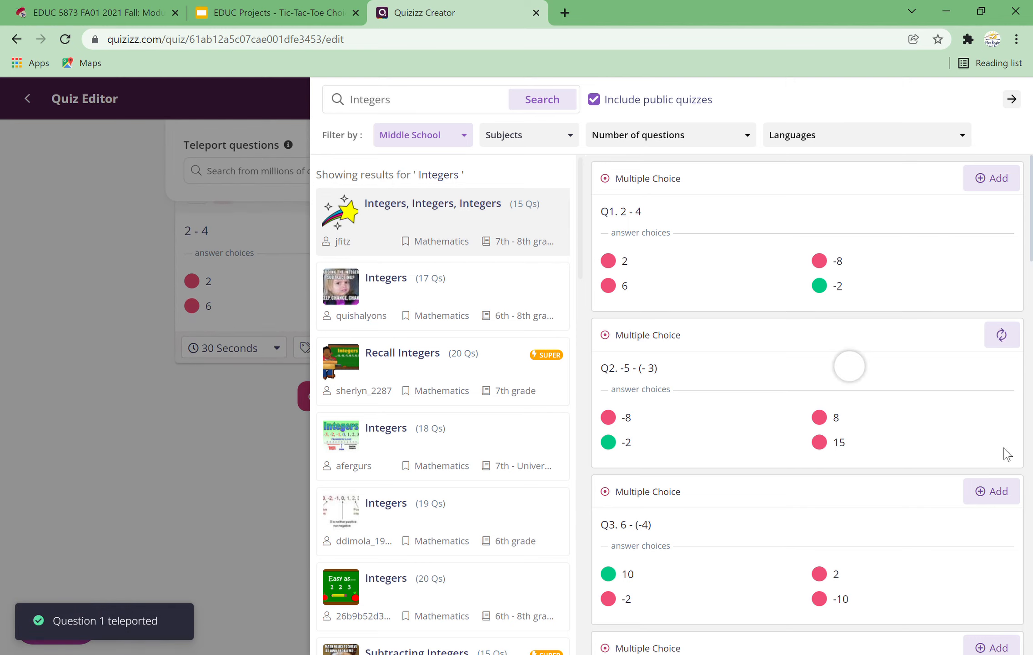
left_click(1013, 501)
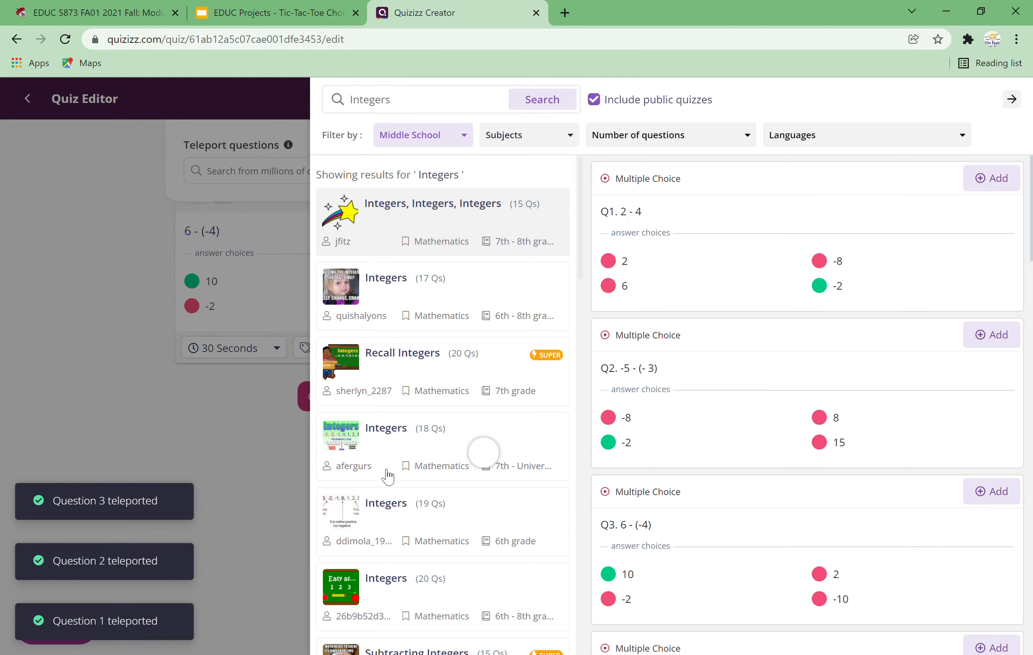
Step: Preview other Integers quizzes and add the first three questions from the 19-question Integers quiz
left_click(400, 452)
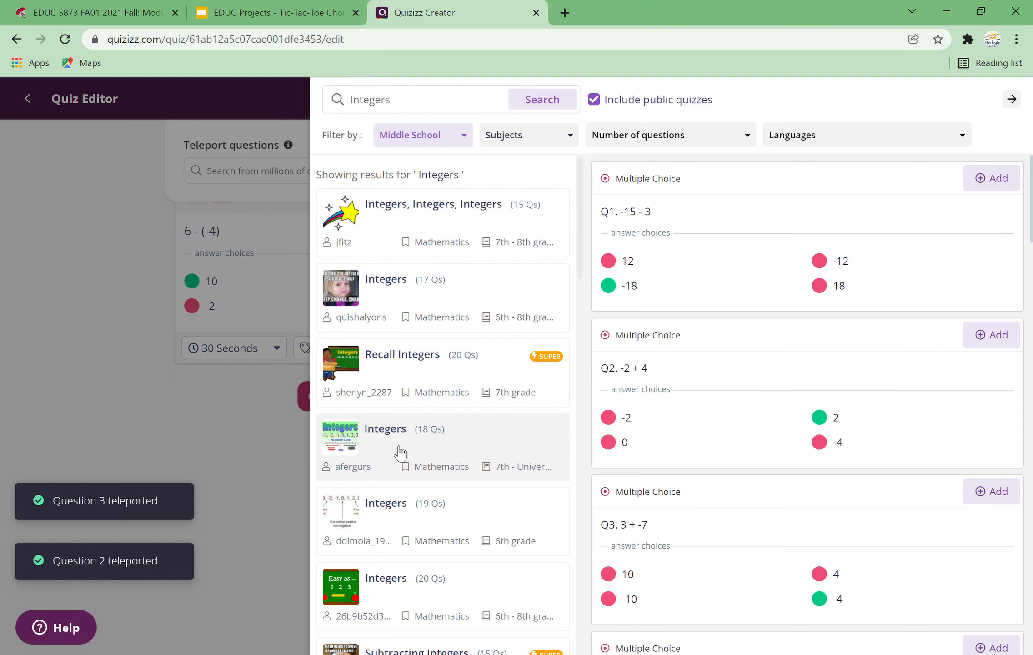
left_click(395, 523)
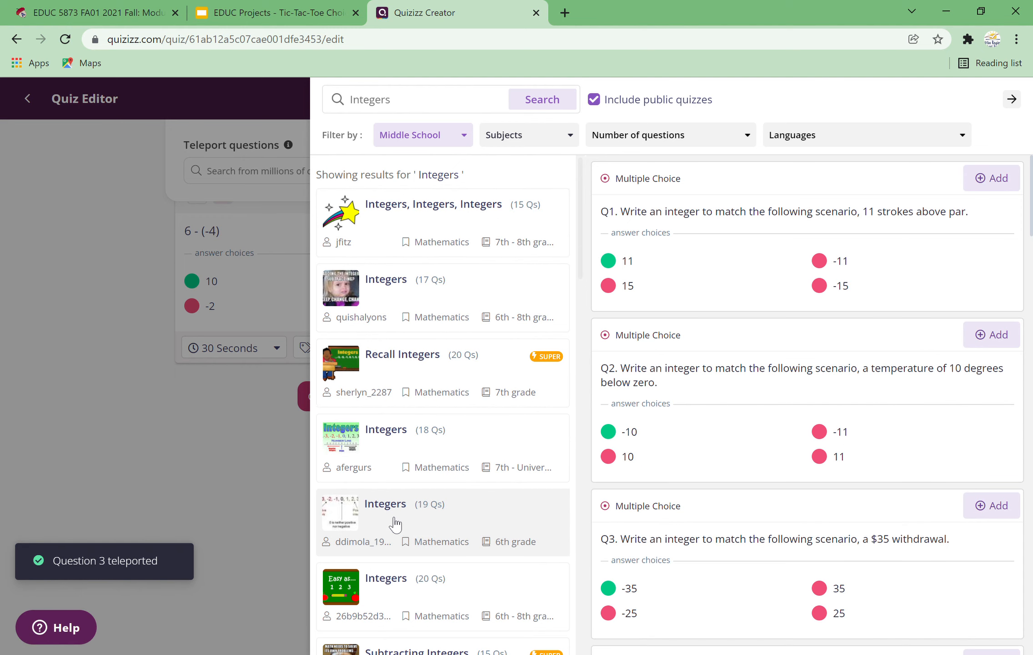
left_click(1003, 183)
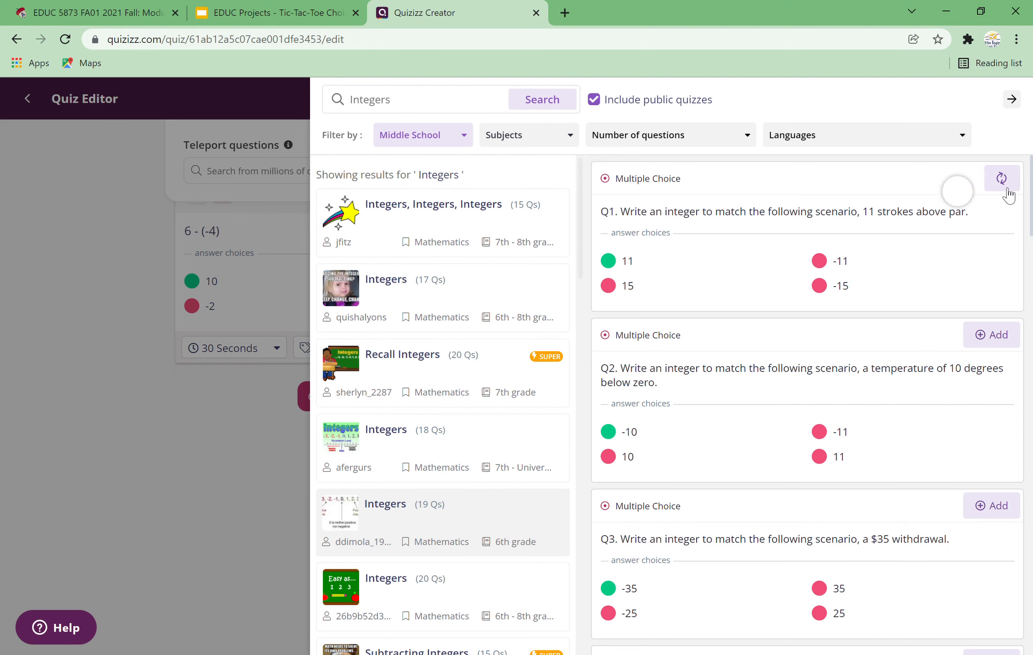
left_click(1003, 341)
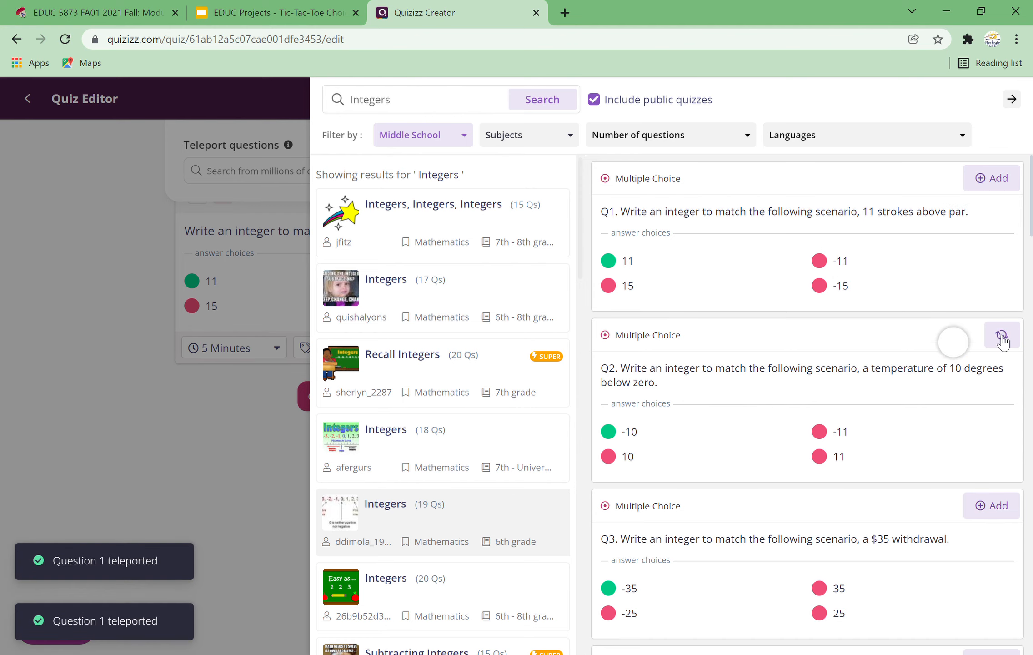
left_click(1000, 507)
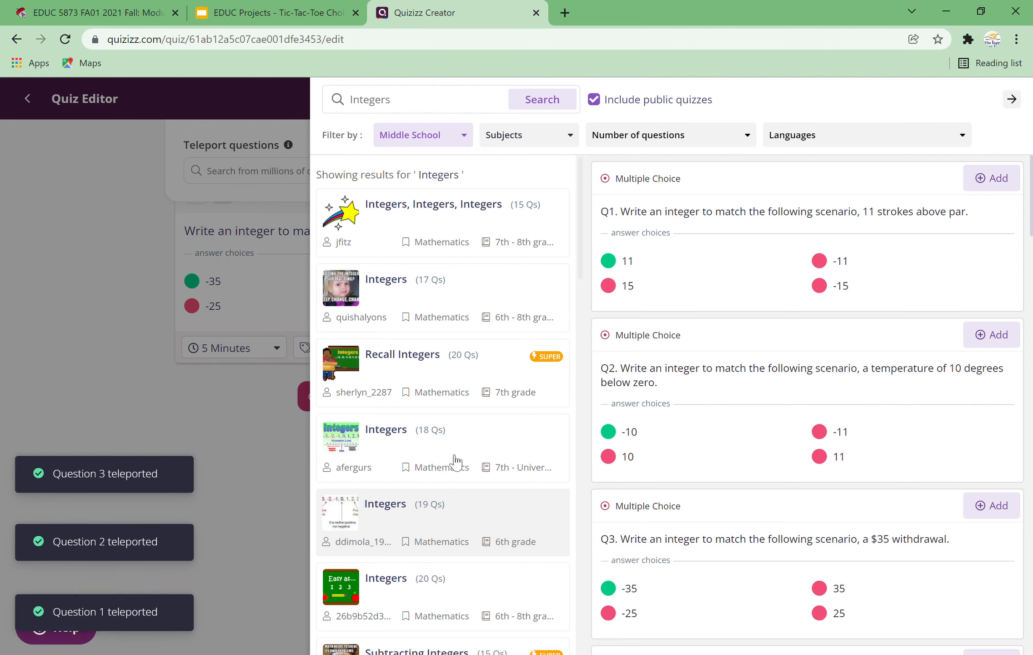
Step: Search the teleport question bank for Square roots
scroll(466, 463, "down", 3)
scroll(463, 457, "up", 3)
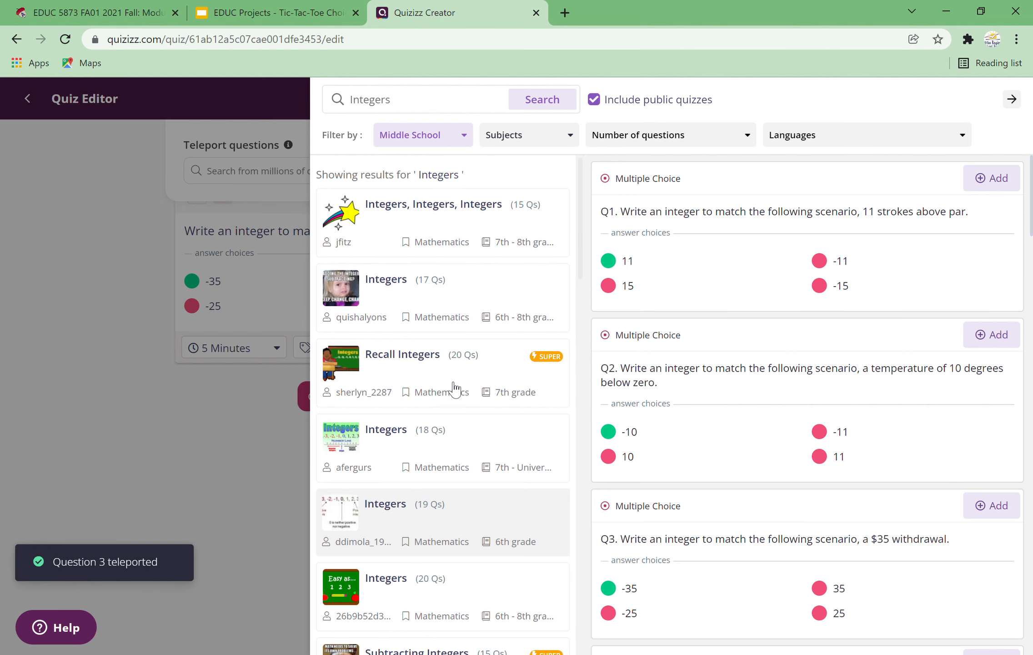
left_click(435, 105)
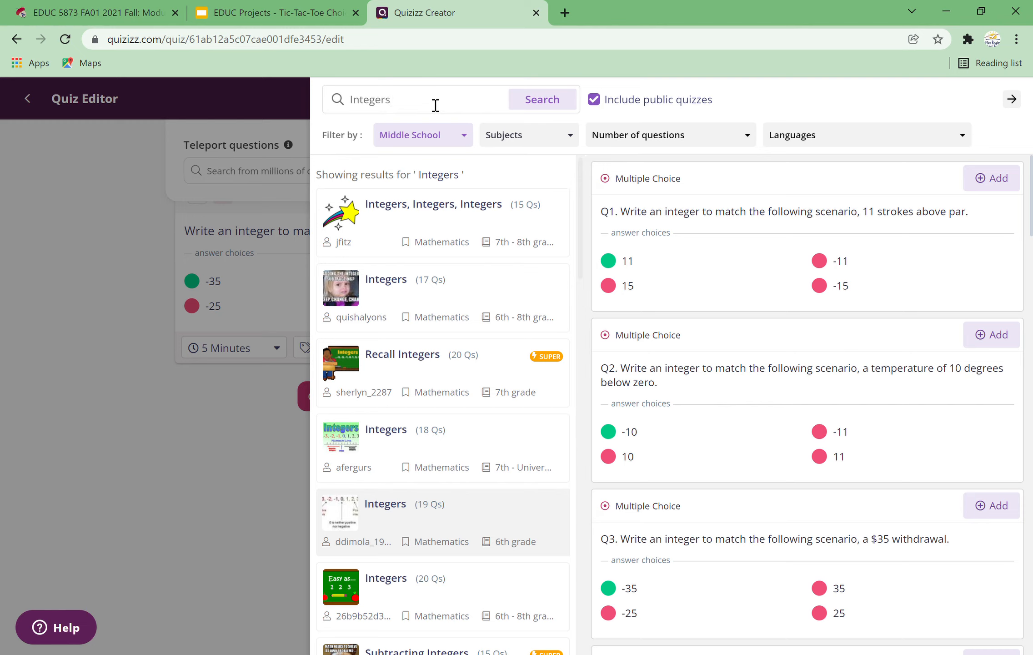
key("BackSpace")
key("BackSpace")
key("BackSpace")
key("BackSpace")
key("BackSpace")
key("BackSpace")
key("BackSpace")
key("BackSpace")
type("Square roots")
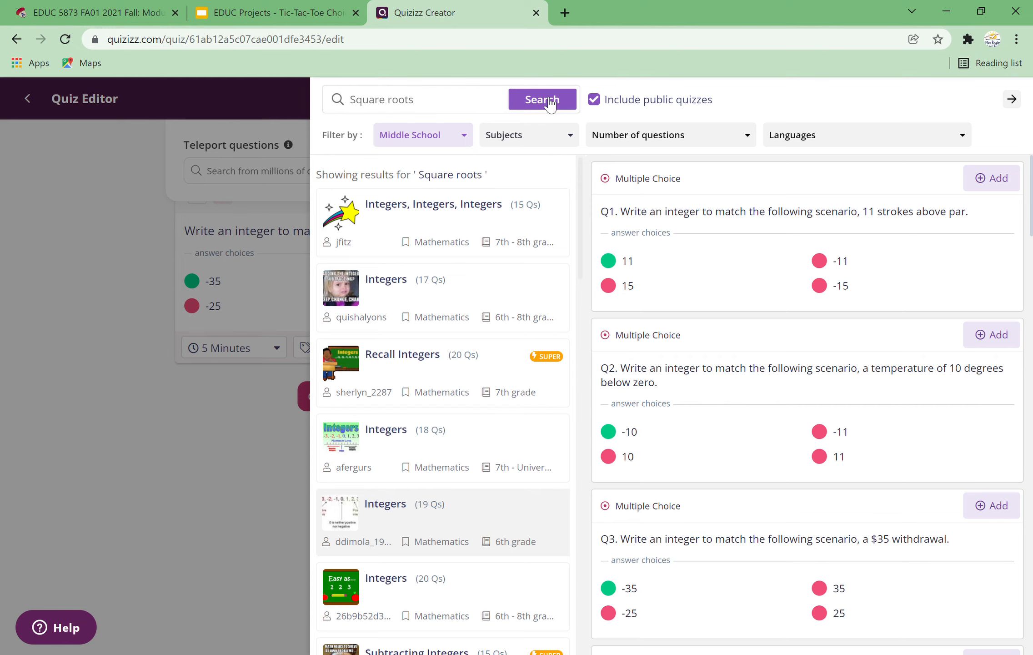
left_click(550, 103)
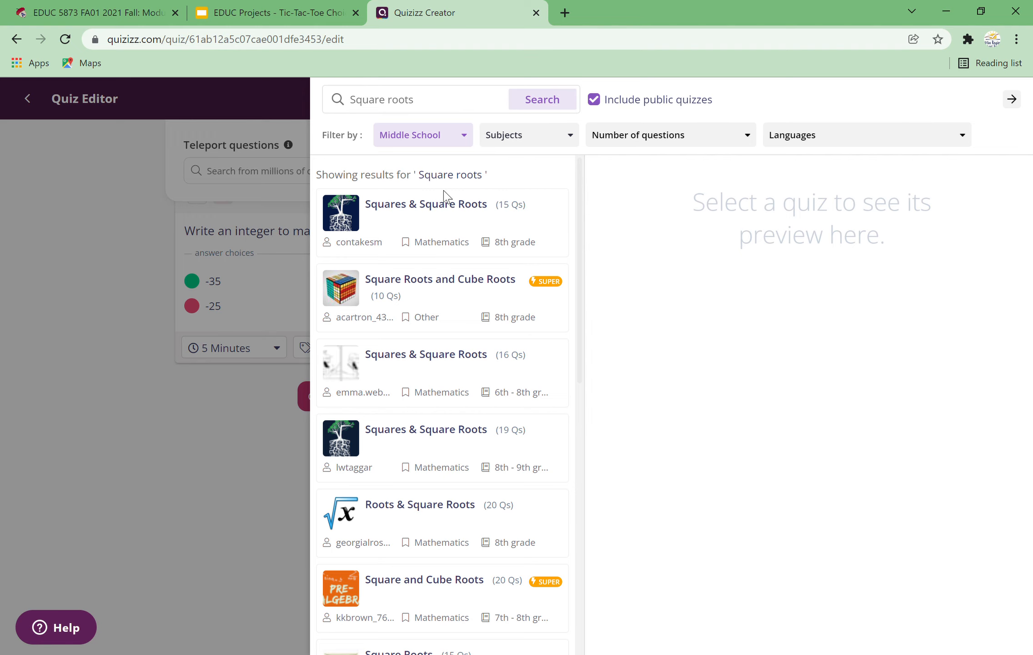
Step: Add the first three questions of the 15-question 'Squares & Square Roots' quiz
left_click(430, 214)
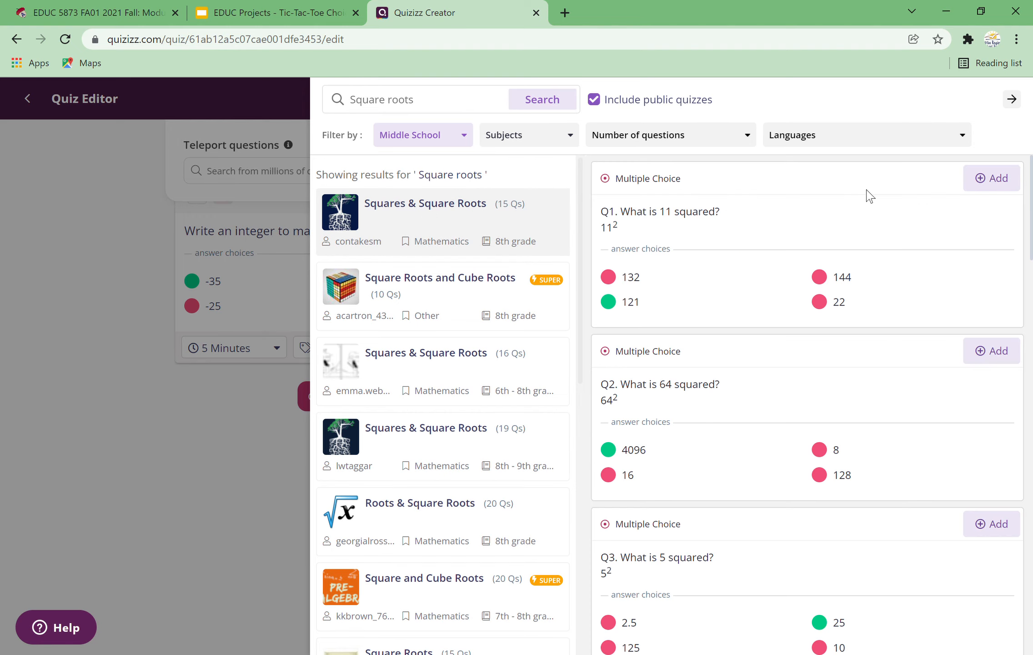
left_click(1015, 185)
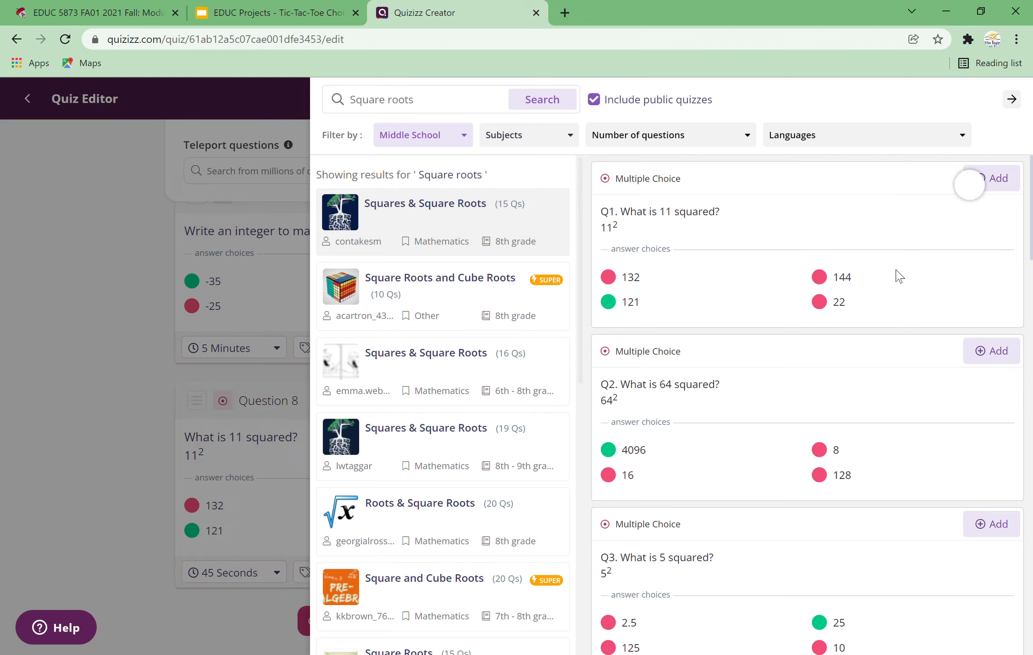
left_click(1006, 359)
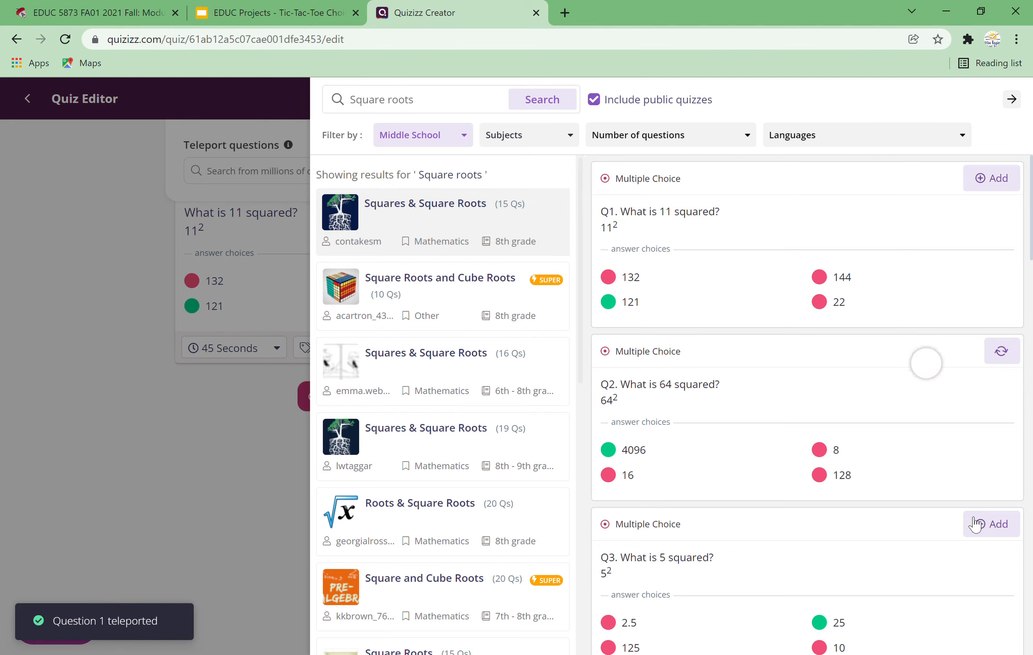
left_click(1003, 528)
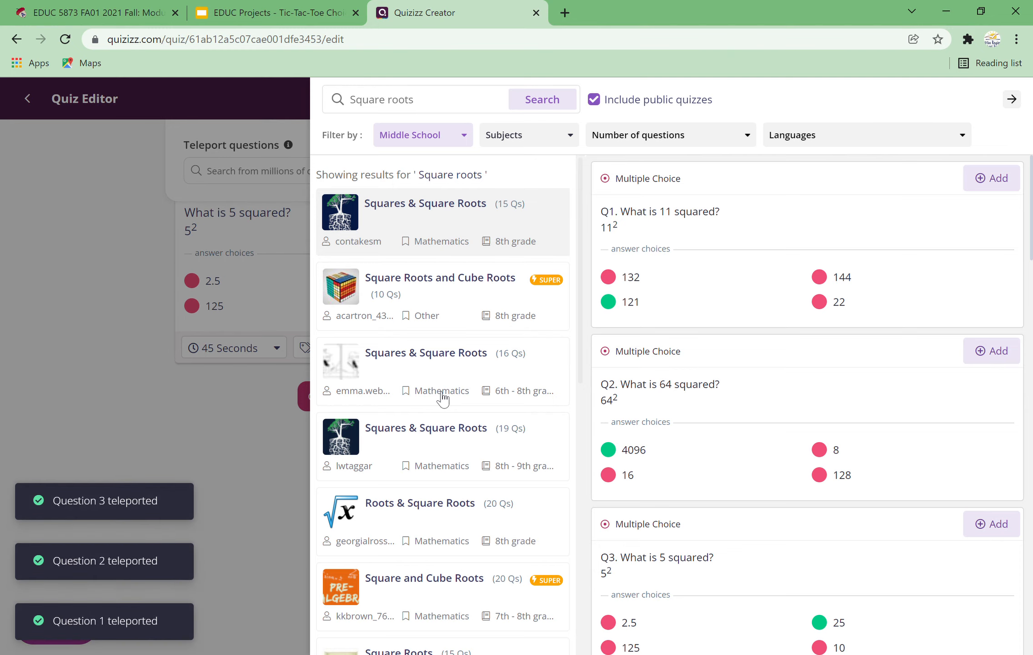
Step: Change the third answer option of the 'What is 5 squared?' question to -10
left_click(129, 217)
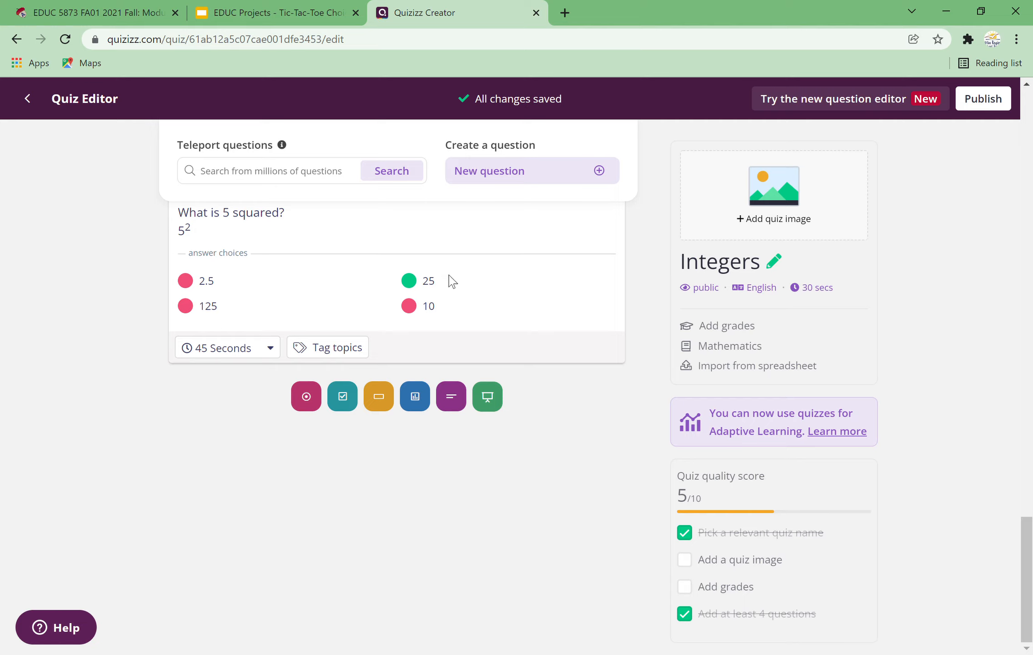
scroll(317, 281, "up", 1)
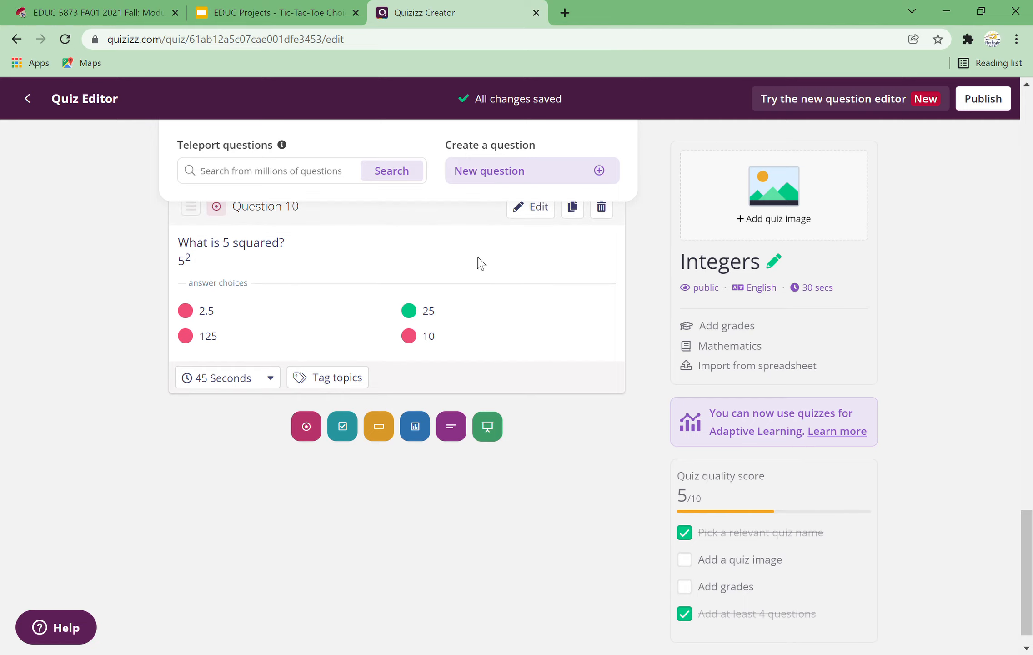
left_click(539, 207)
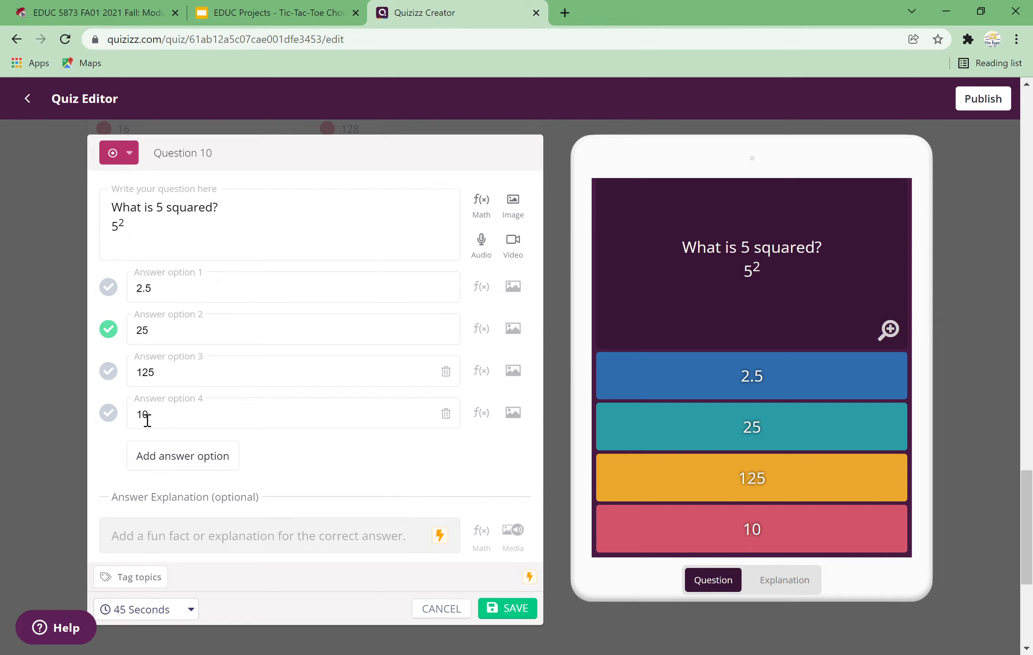
left_click(169, 383)
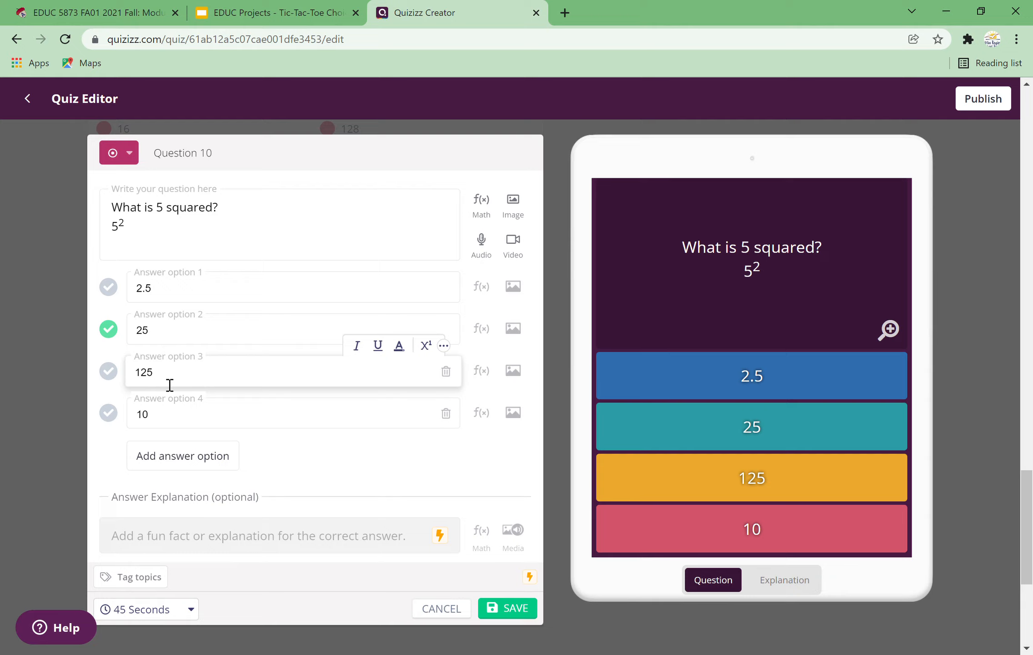
key("BackSpace")
key("BackSpace")
key("BackSpace")
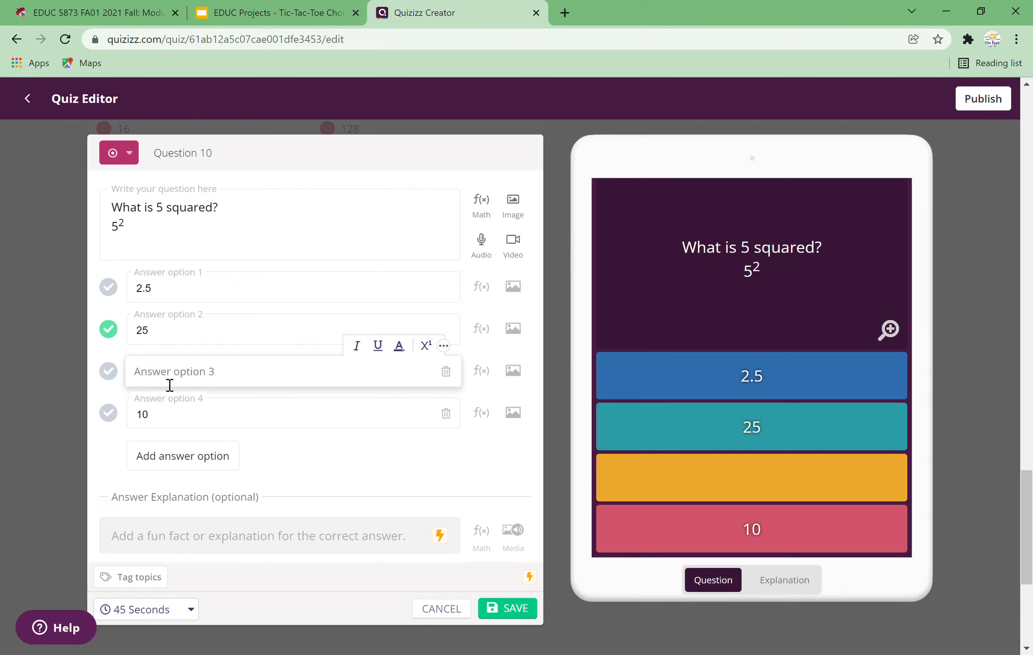
type("-10")
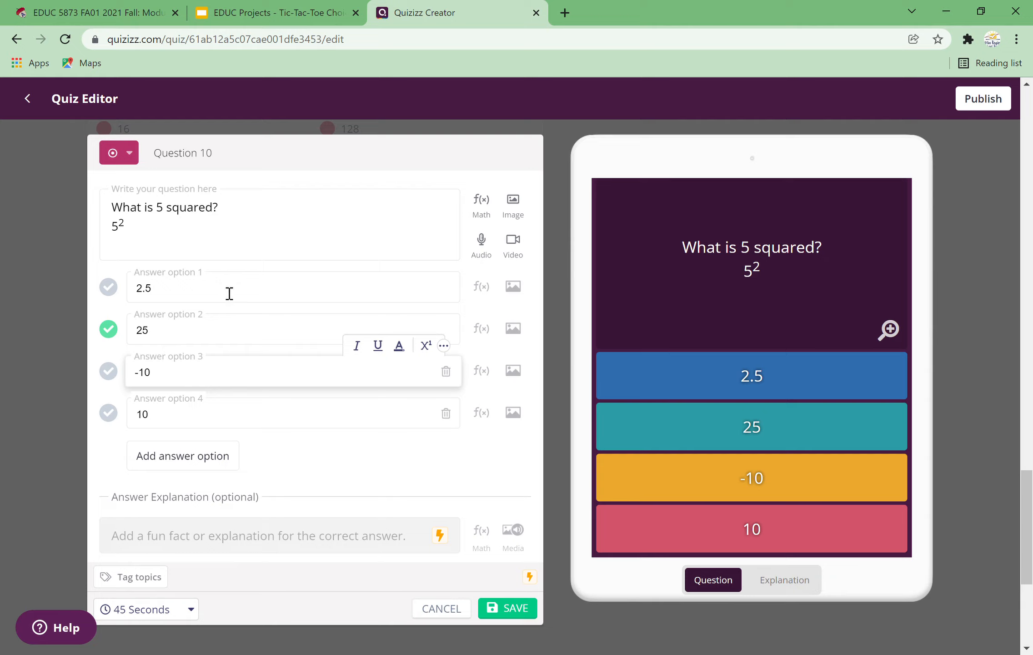
Step: Append the word 'here' to the end of the question's first line
left_click(182, 295)
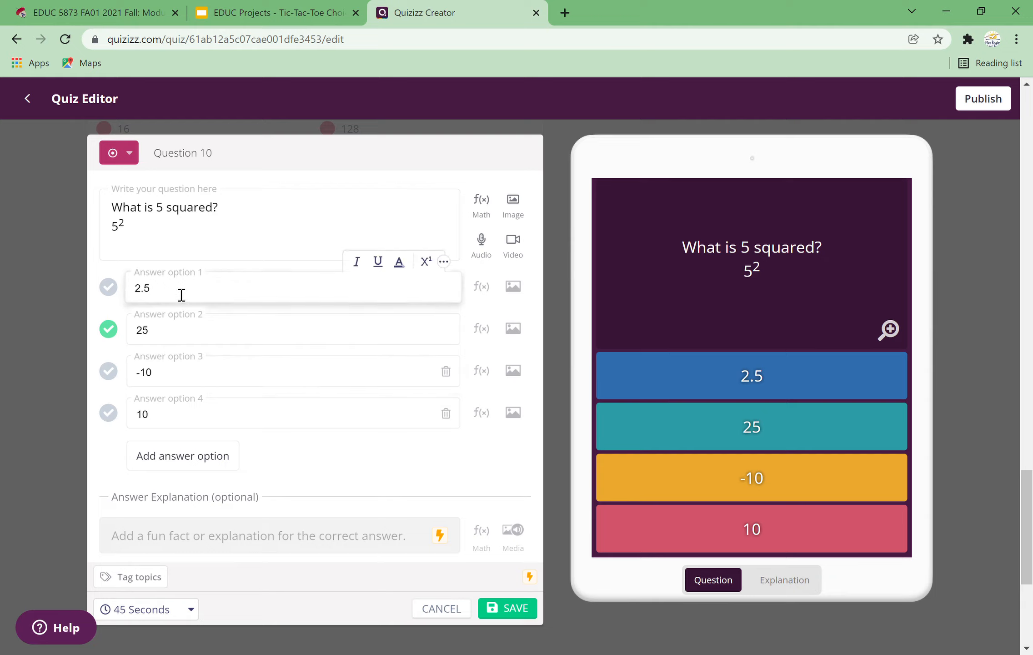
left_click(254, 242)
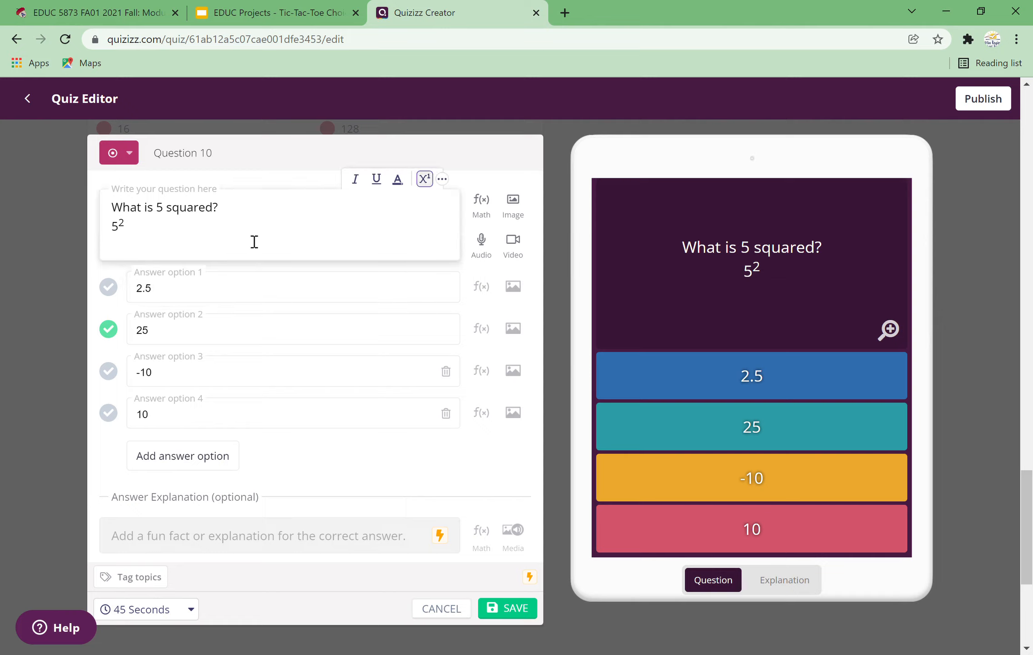
left_click(264, 221)
type("hah")
key("BackSpace")
type("er")
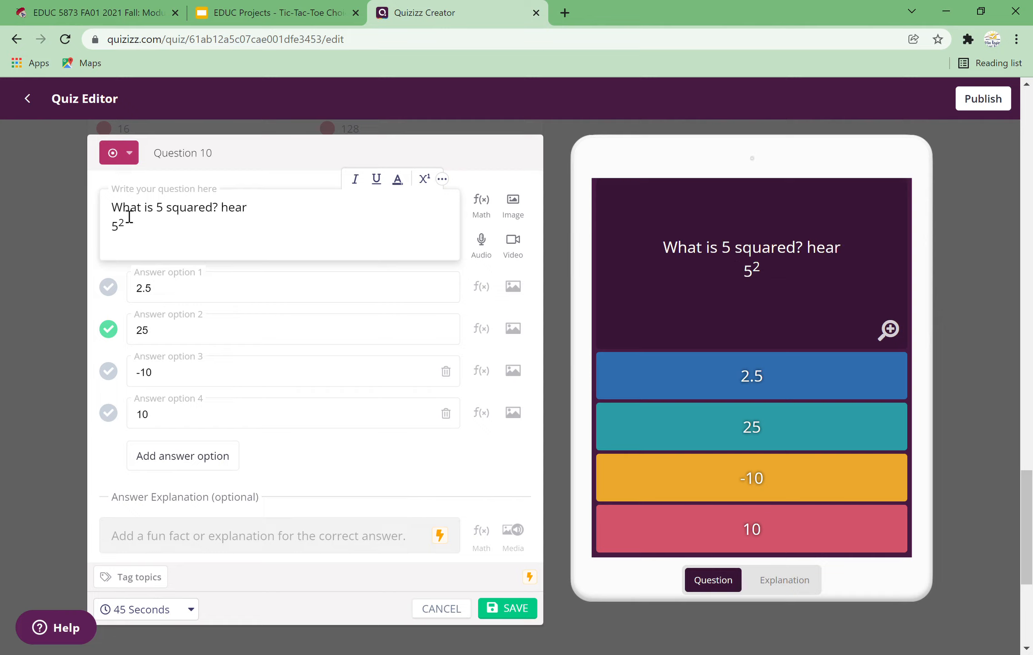
key("BackSpace")
key("BackSpace")
type("e")
key("BackSpace")
type("re")
Step: Upload an image to the question and save the question
left_click(521, 207)
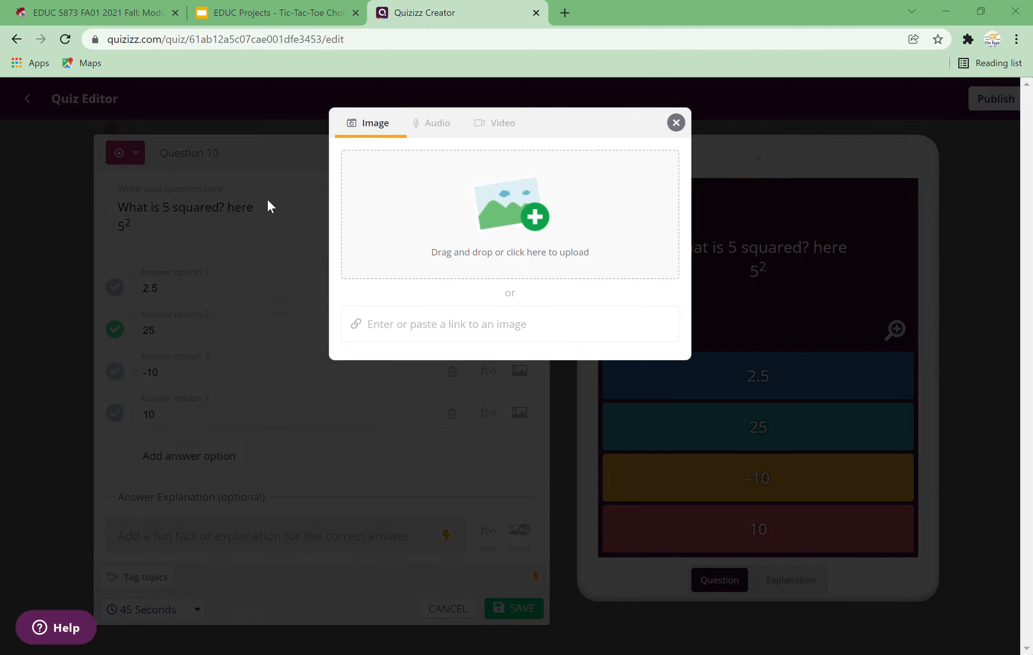
left_click(546, 317)
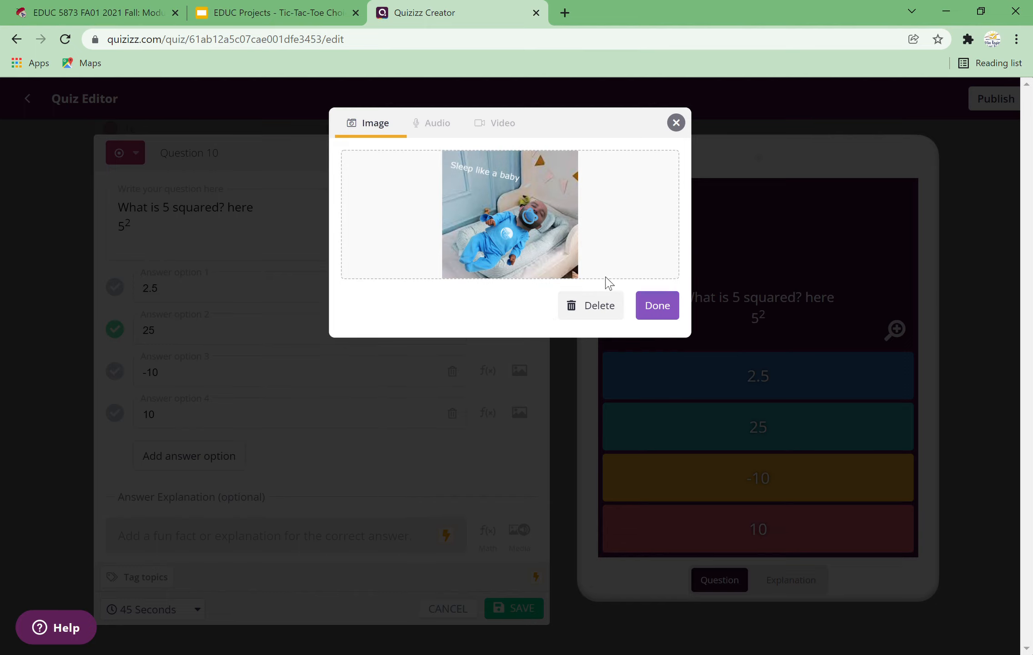
left_click(653, 312)
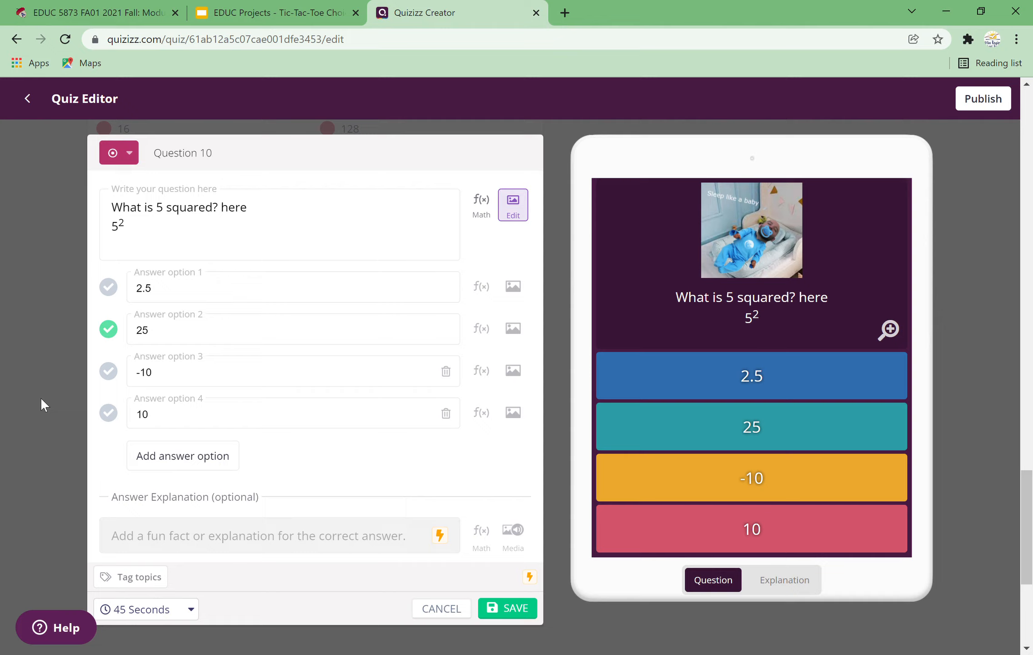
left_click(520, 616)
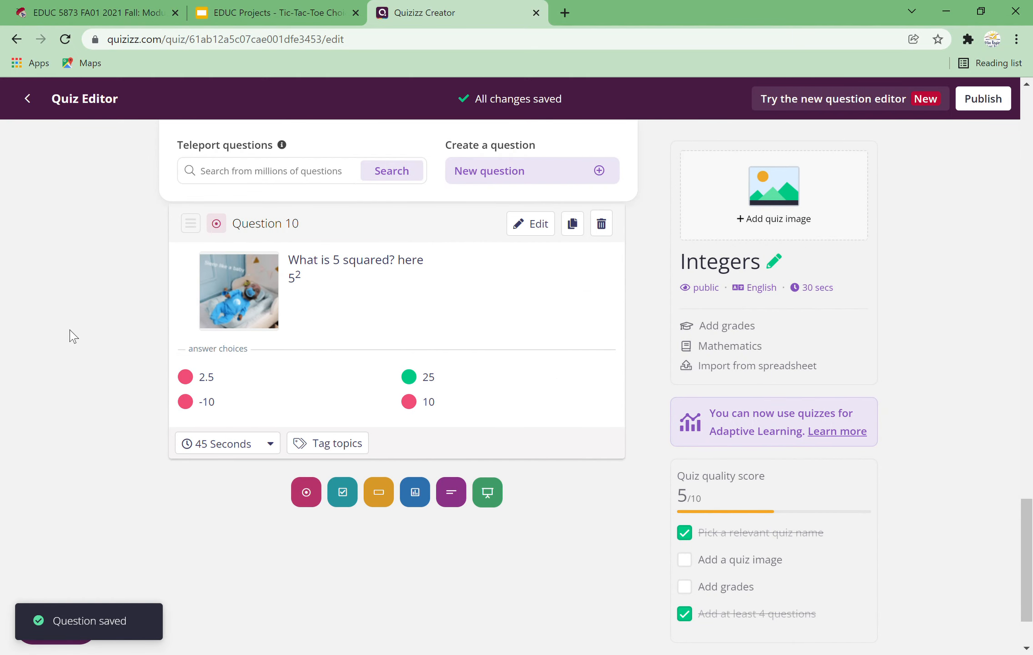
Step: Add a new fill-in-the-blank question below question 10
scroll(71, 336, "up", 4)
scroll(71, 337, "up", 3)
scroll(71, 337, "down", 8)
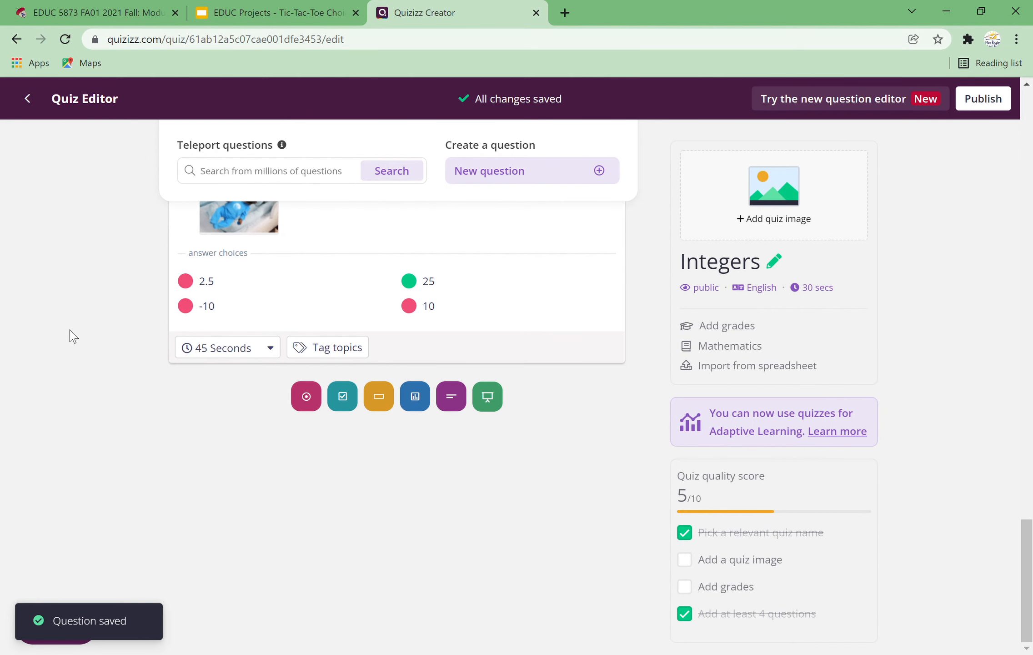
left_click(388, 408)
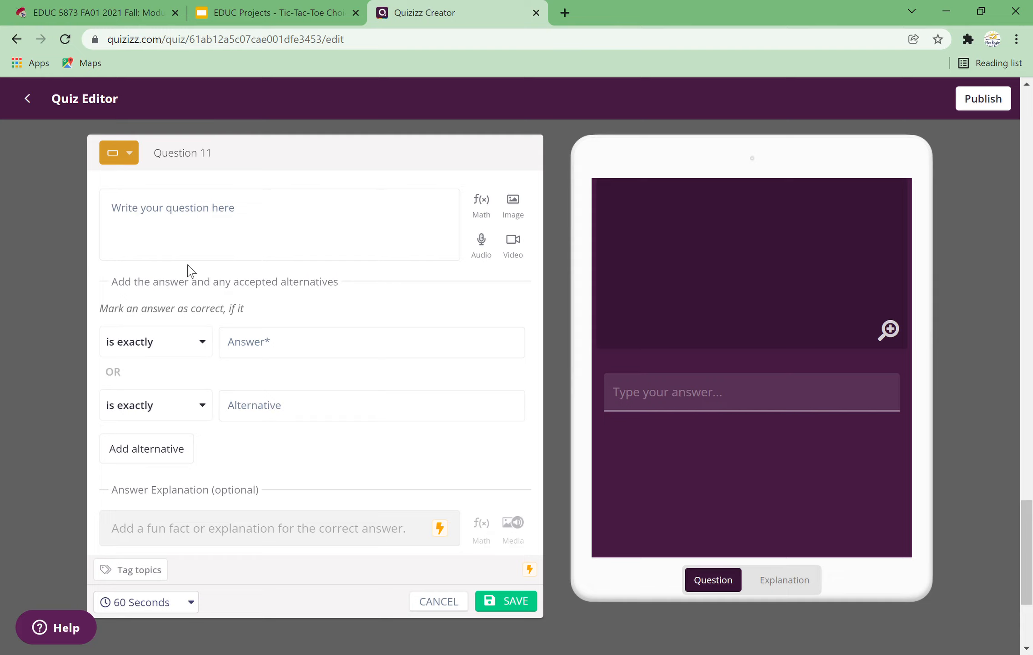
left_click(217, 240)
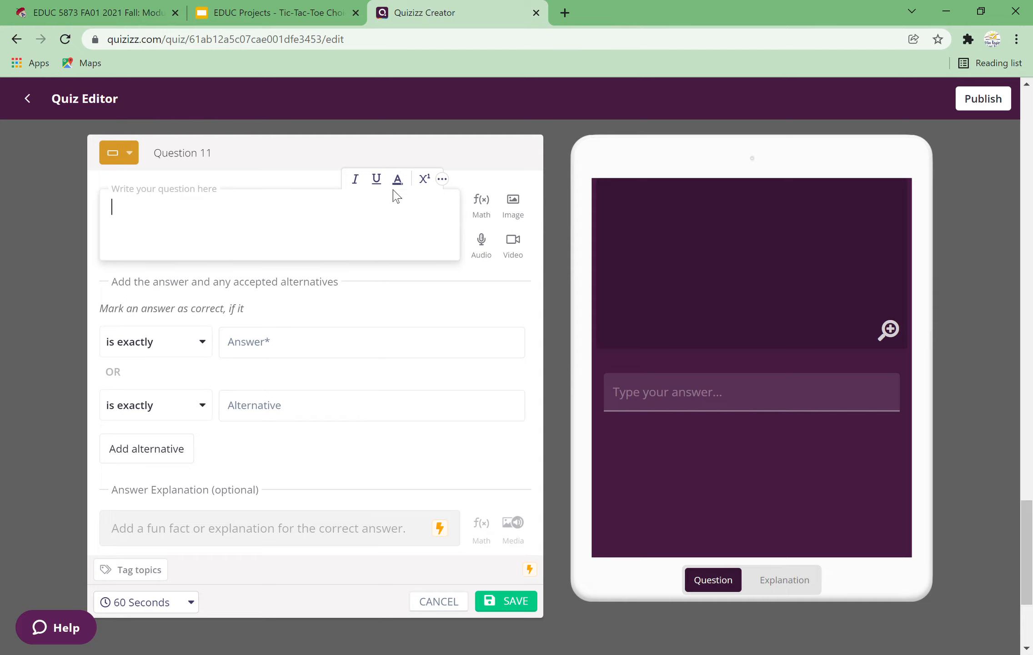
Step: Insert the square root of 20 as the question text with the equation editor
left_click(493, 211)
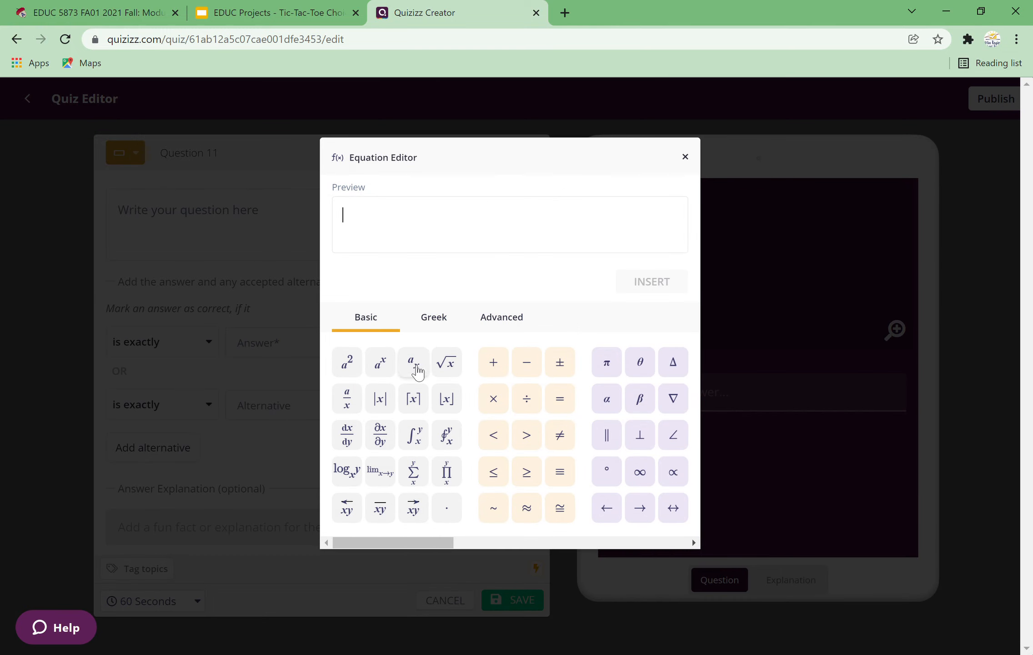
left_click(447, 327)
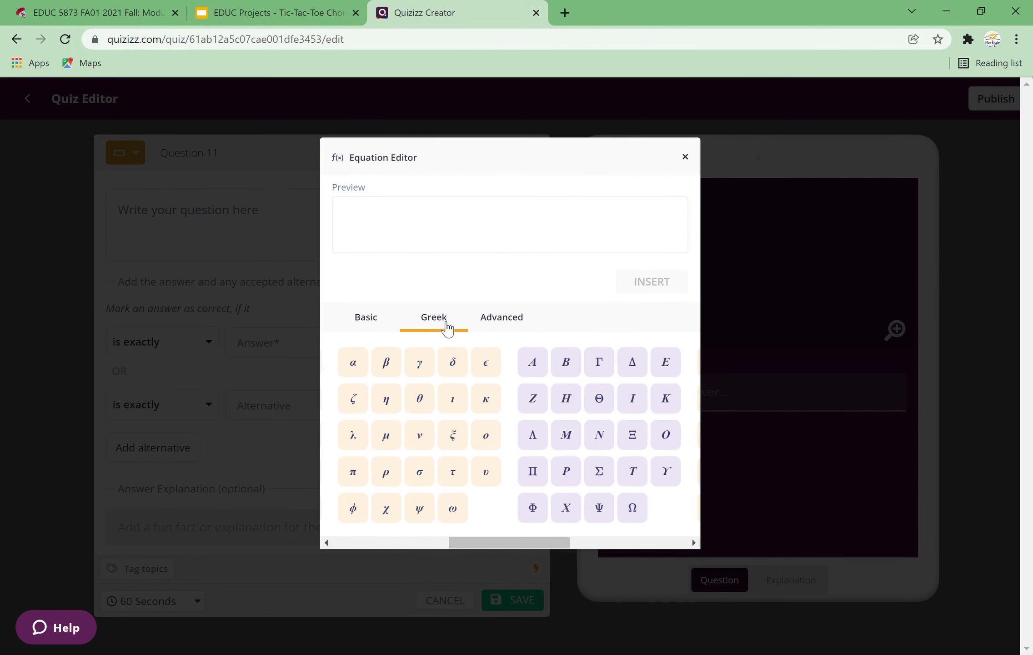
left_click(523, 328)
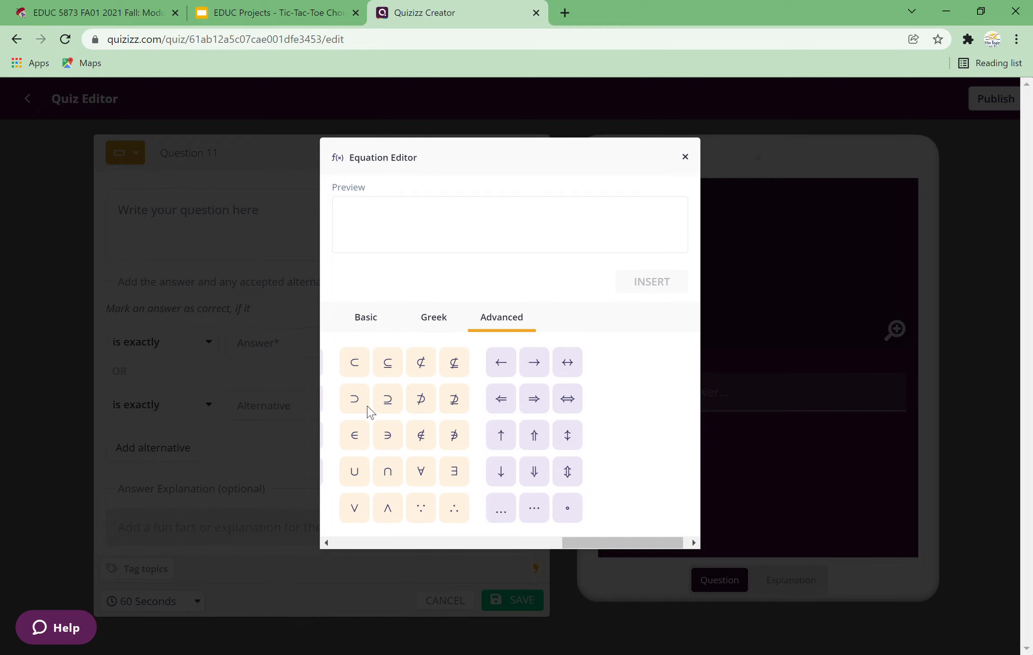
left_click(374, 319)
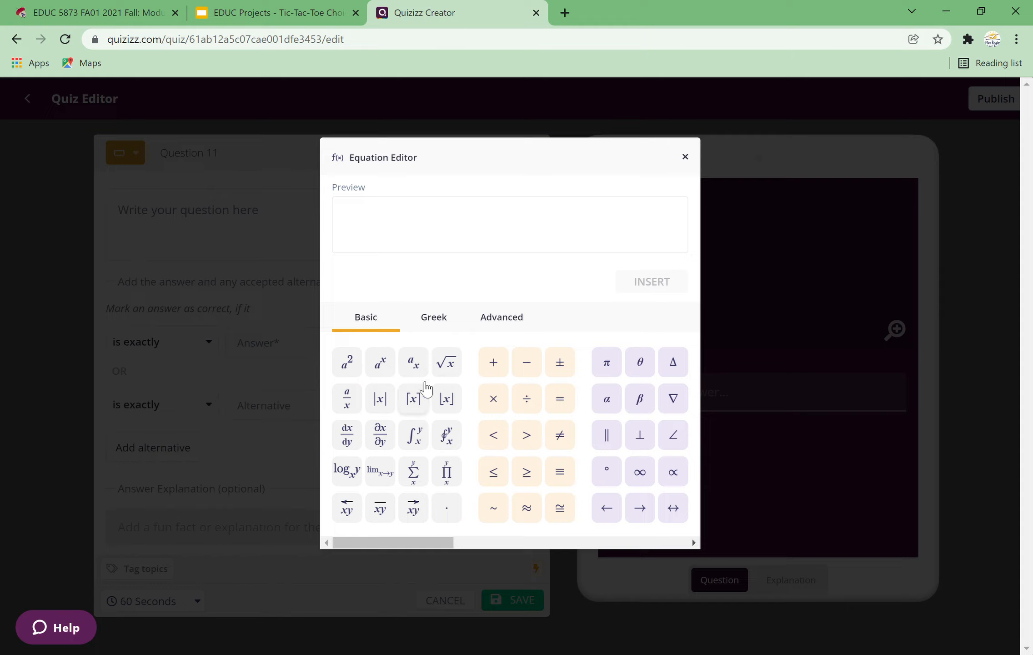
left_click(456, 377)
type("20")
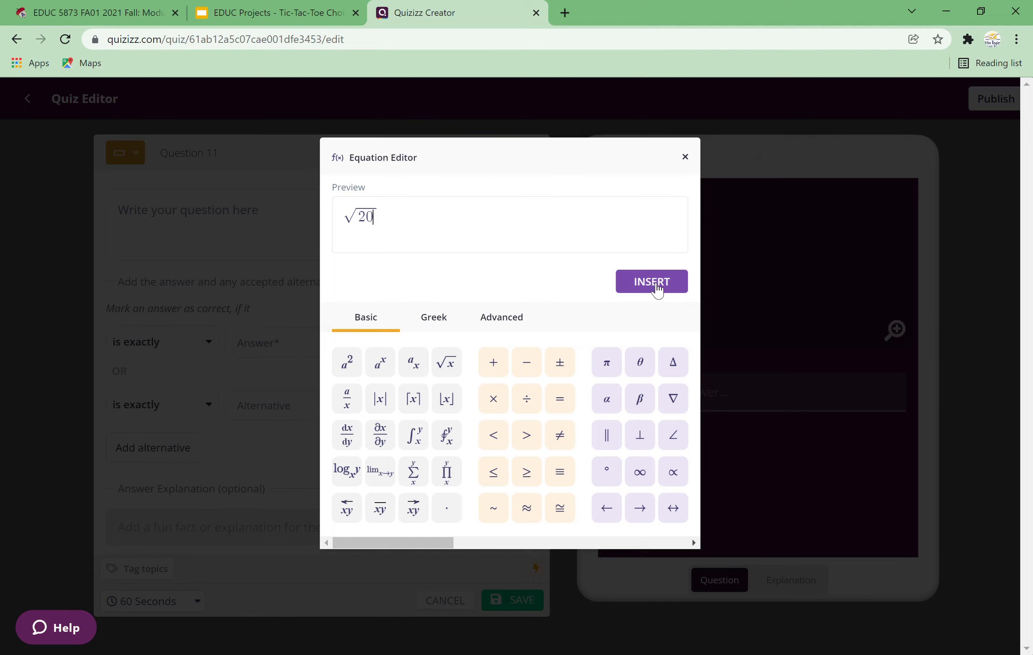
left_click(655, 284)
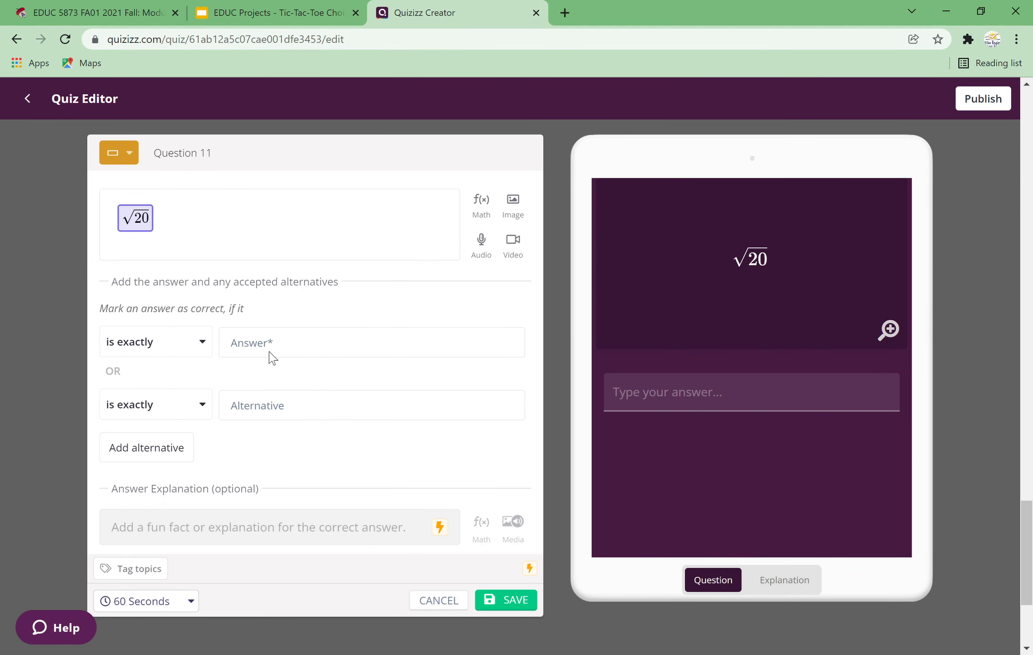
Step: Set the answer to 4.4 with alternatives 4.5 and 4.3, and save the question
left_click(275, 356)
type("4.4")
left_click(271, 413)
type("4.4")
key("BackSpace")
type("5")
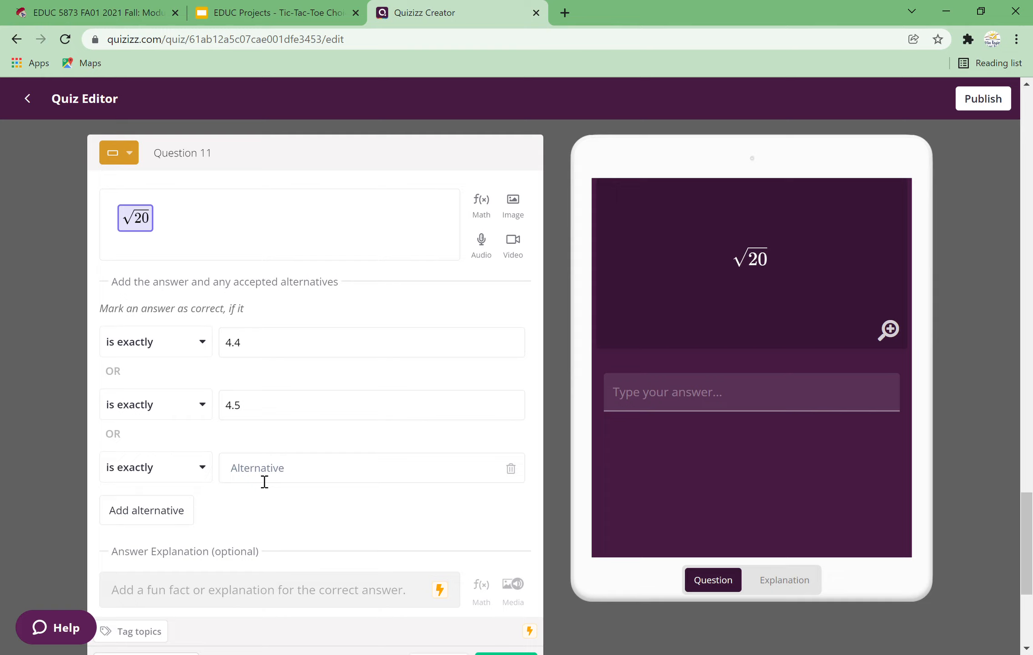
left_click(264, 481)
scroll(12, 454, "down", 5)
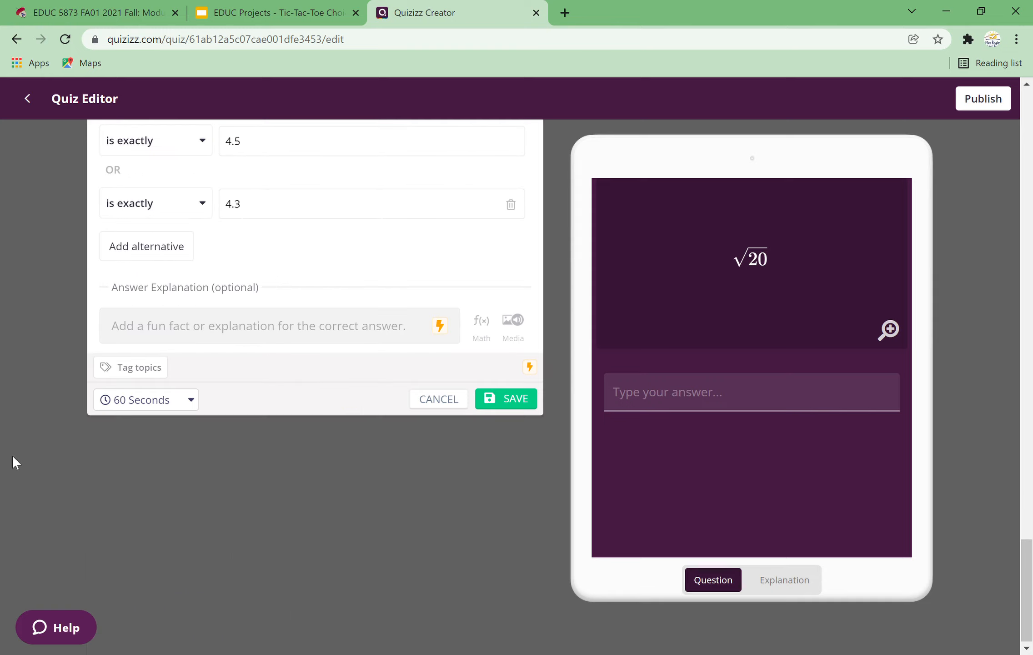
left_click(514, 400)
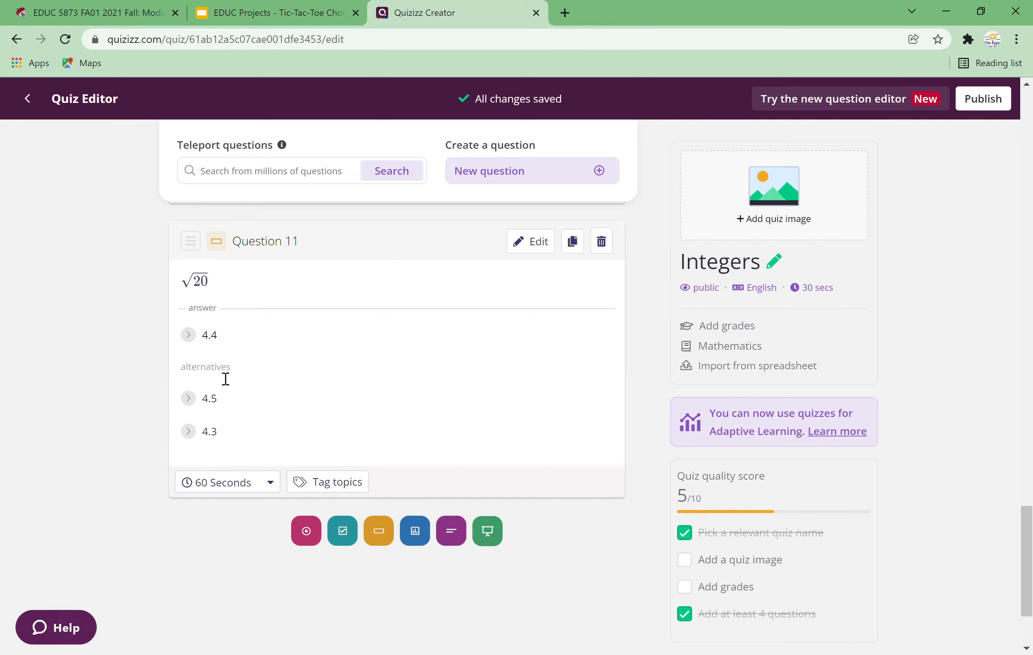
Step: Publish the quiz with the starting grade set to 8th
scroll(119, 395, "up", 3)
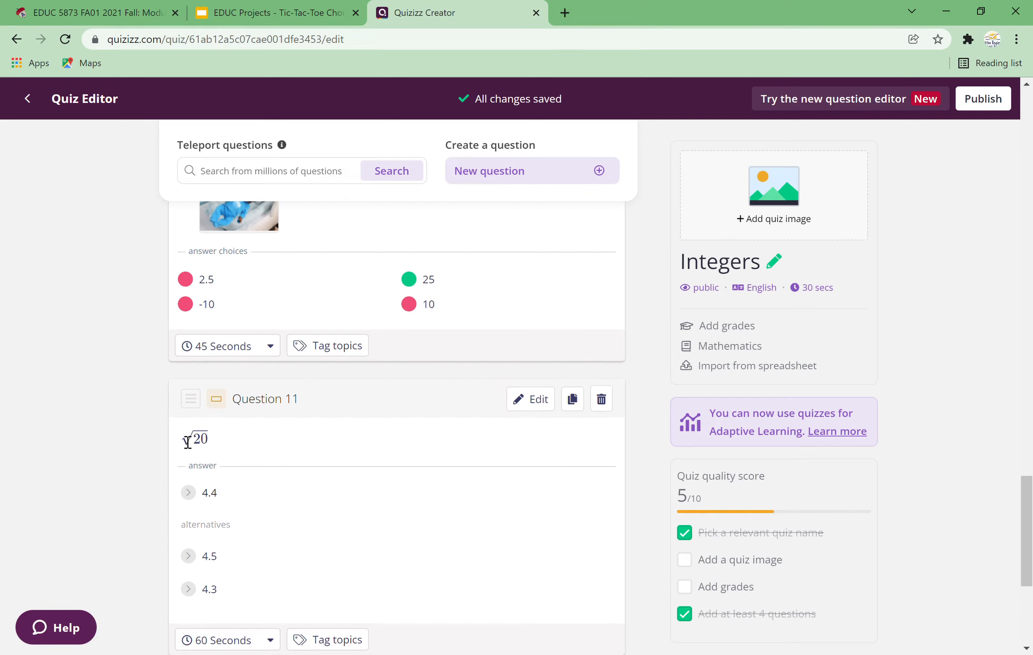
scroll(85, 366, "up", 4)
scroll(85, 367, "down", 4)
scroll(86, 367, "up", 6)
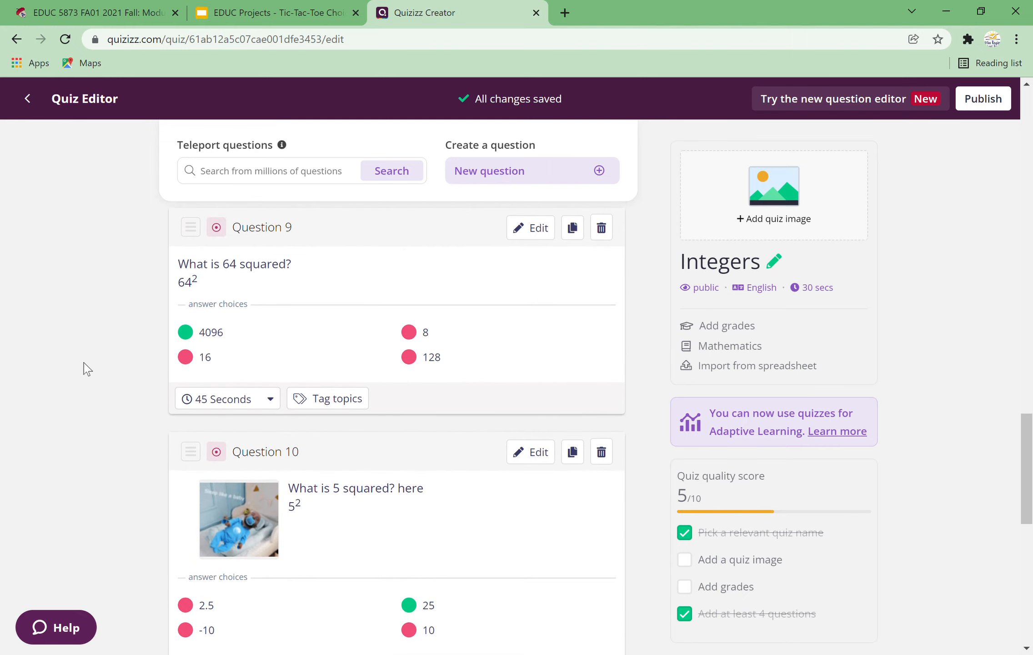
scroll(87, 369, "up", 20)
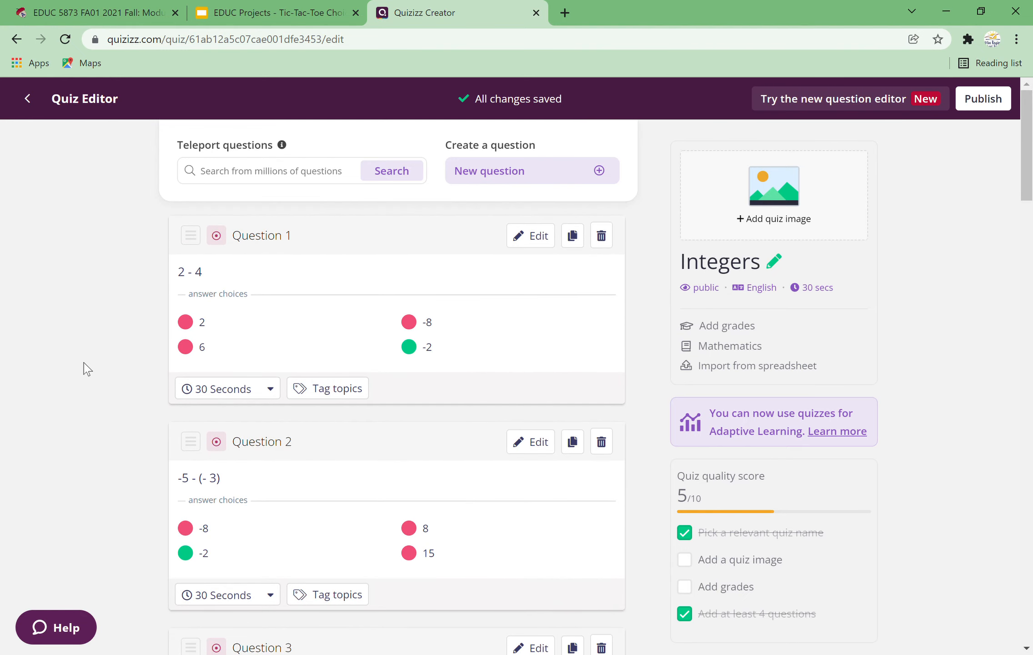
left_click(1008, 104)
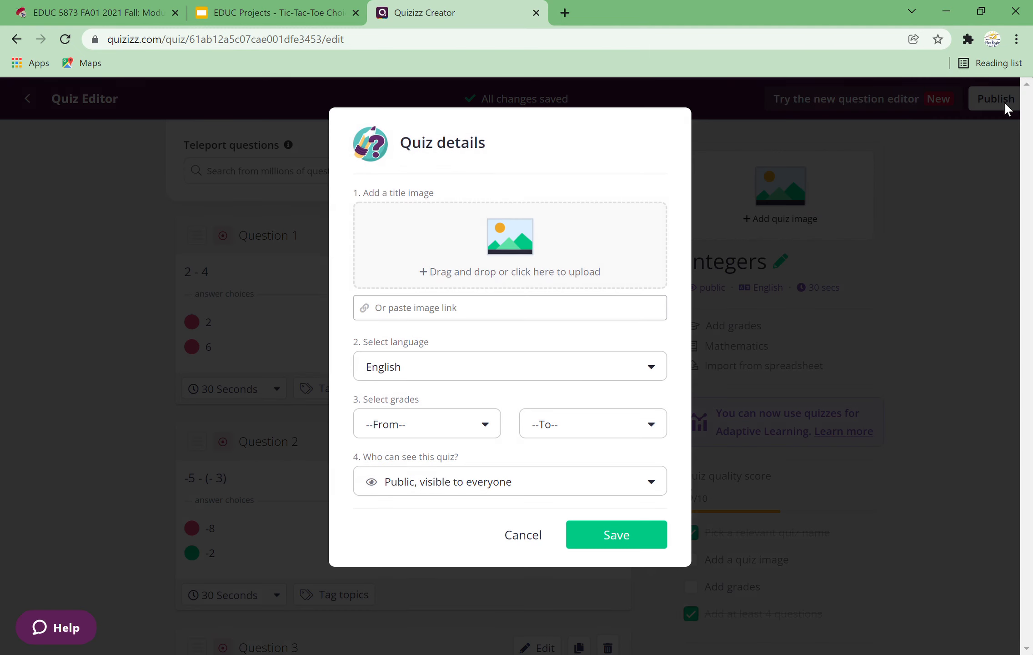
left_click(461, 428)
scroll(426, 529, "down", 2)
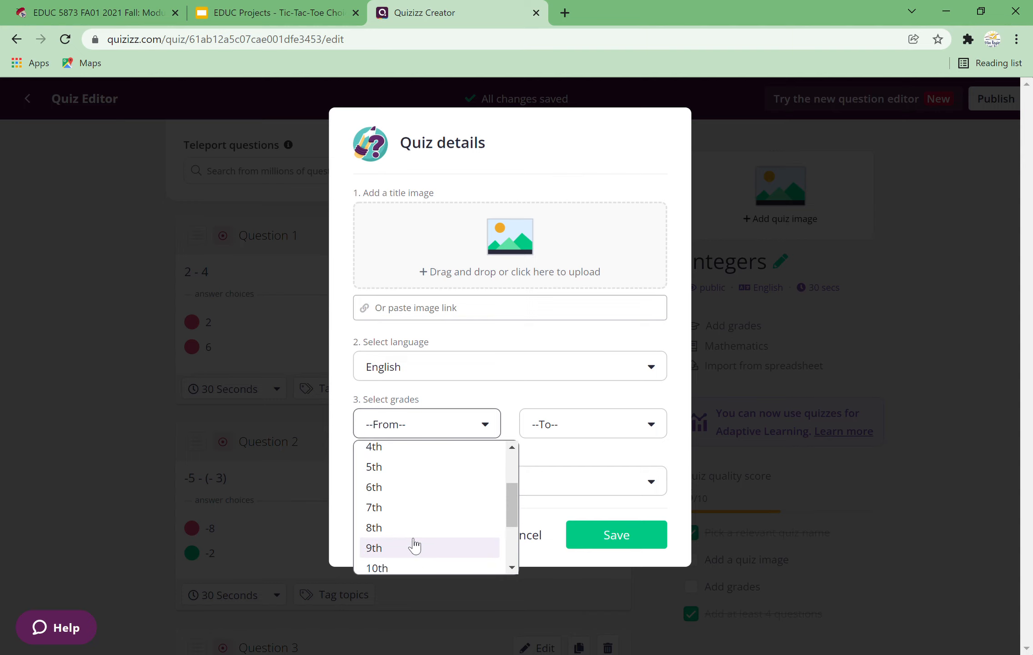
left_click(424, 531)
left_click(633, 536)
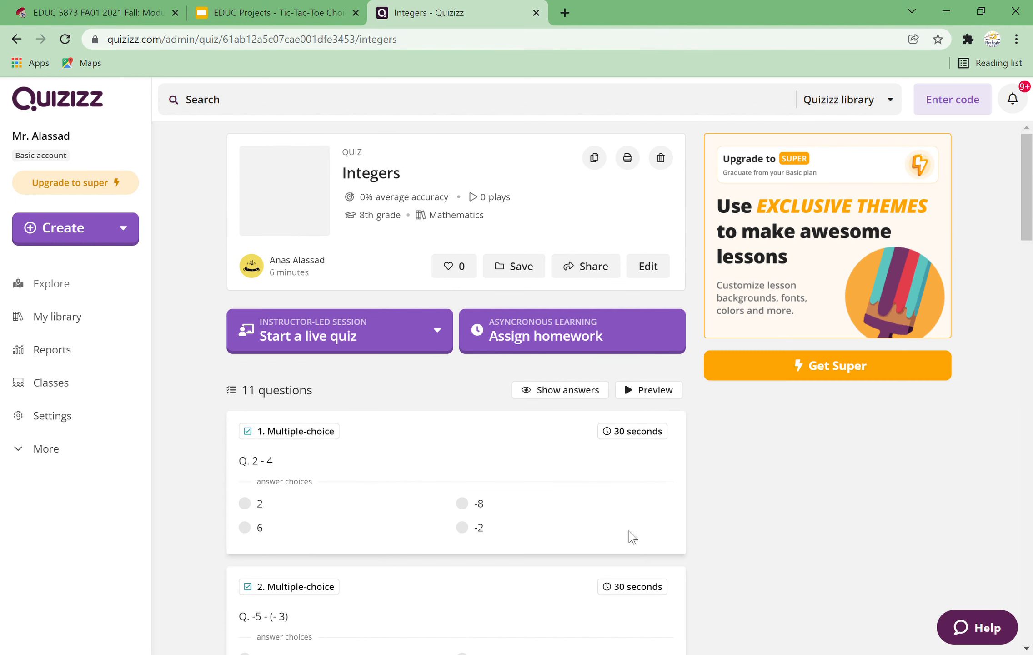
Step: Look at the homework assignment options and the live quiz session modes for the published quiz
left_click(555, 346)
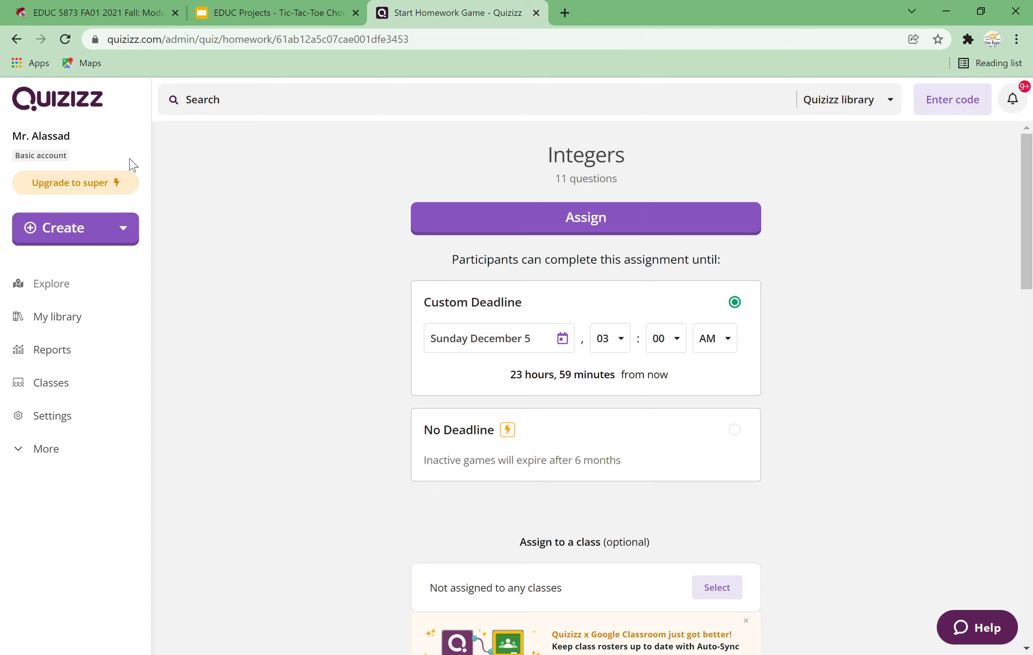
left_click(16, 39)
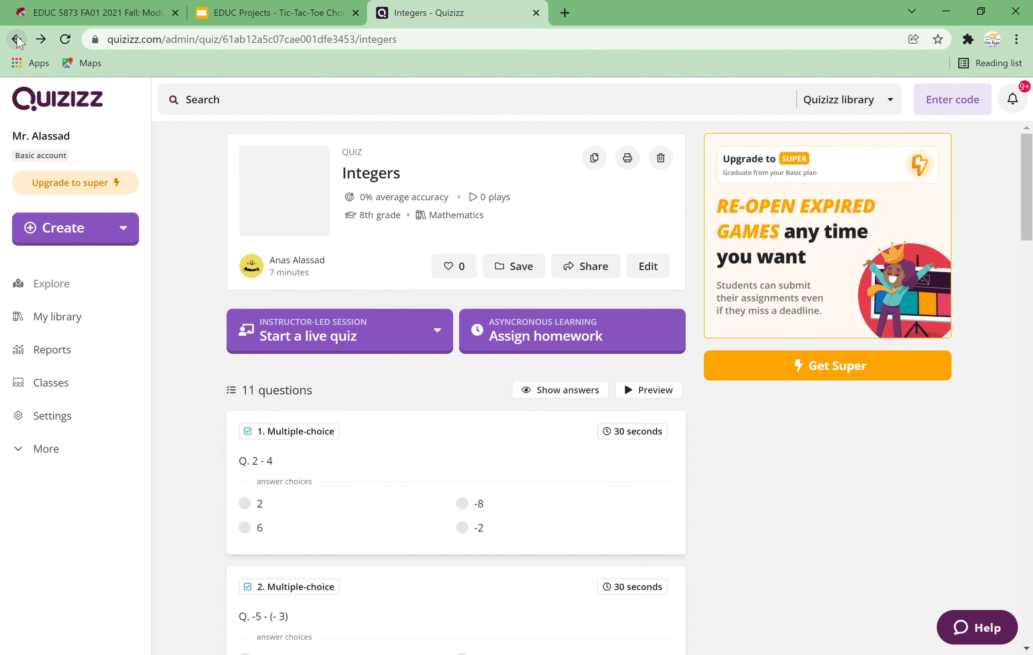
left_click(320, 330)
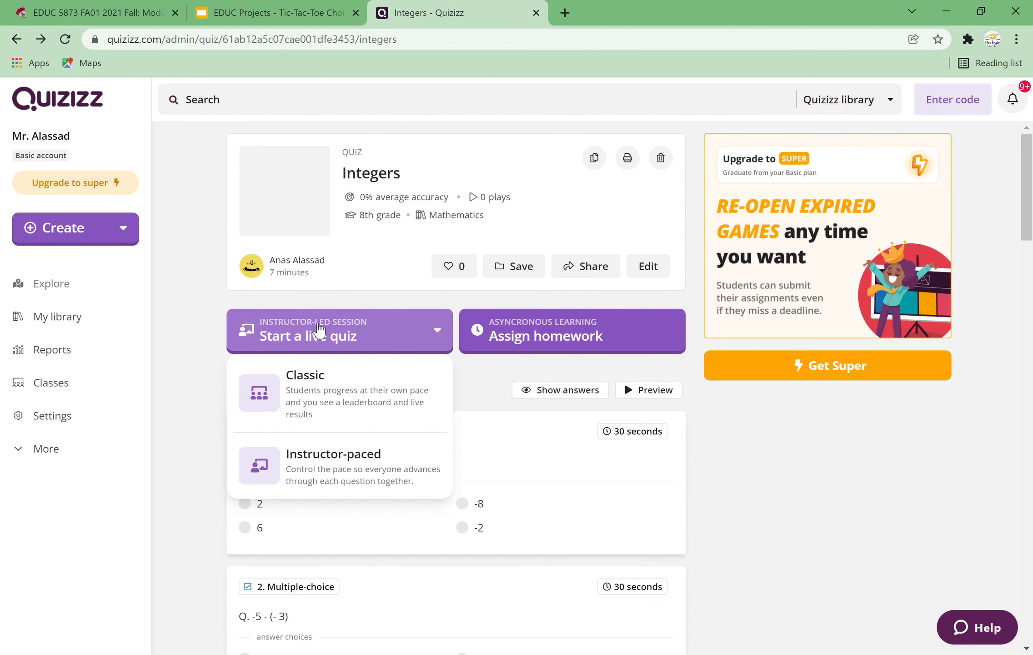